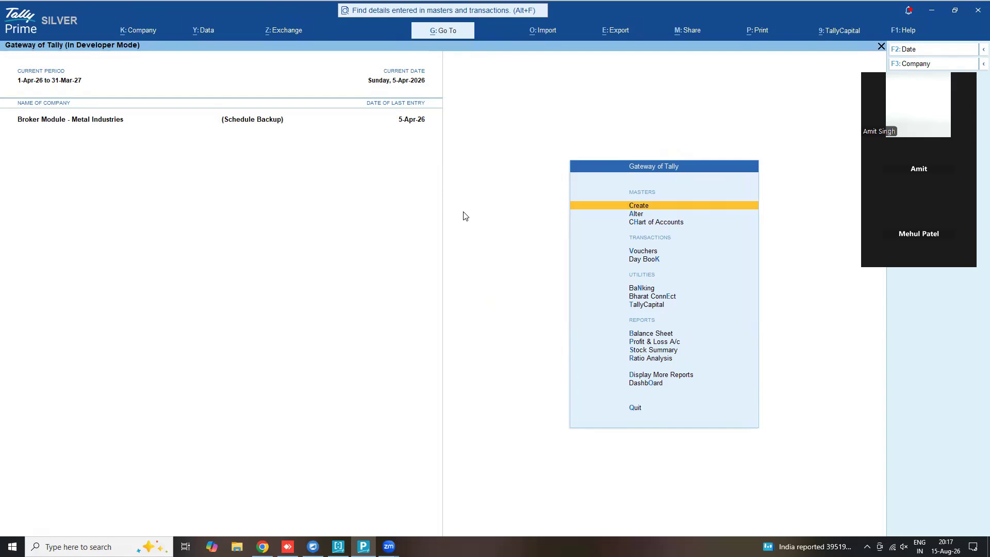
Open a new Purchase voucher in item invoice mode for Broker Module - Metal Industries.
key(ctrl+alt+t)
key(Escape)
key(Down)
key(Down)
key(Down)
key(Return)
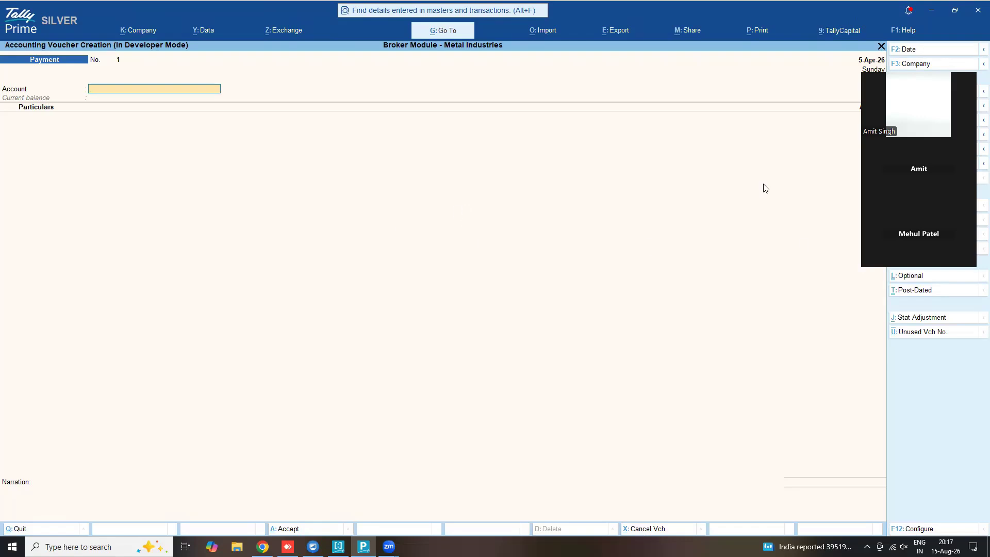
key(F9)
key(ctrl+h)
key(Return)
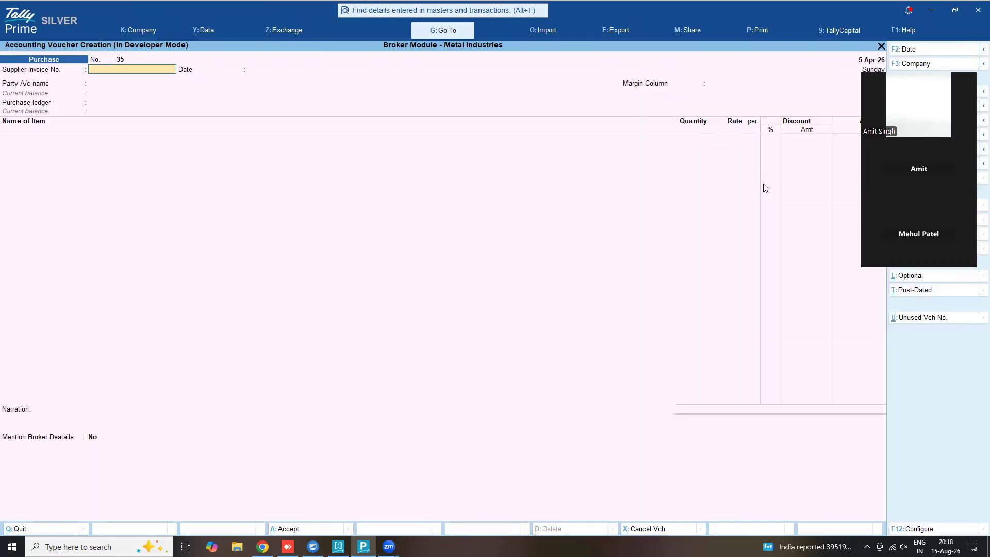
Fill the purchase header with party account Sundry Creditors, margin column No and purchase ledger Purchase, leaving the receipt details blank.
key(Return)
key(Down)
key(Down)
key(Return)
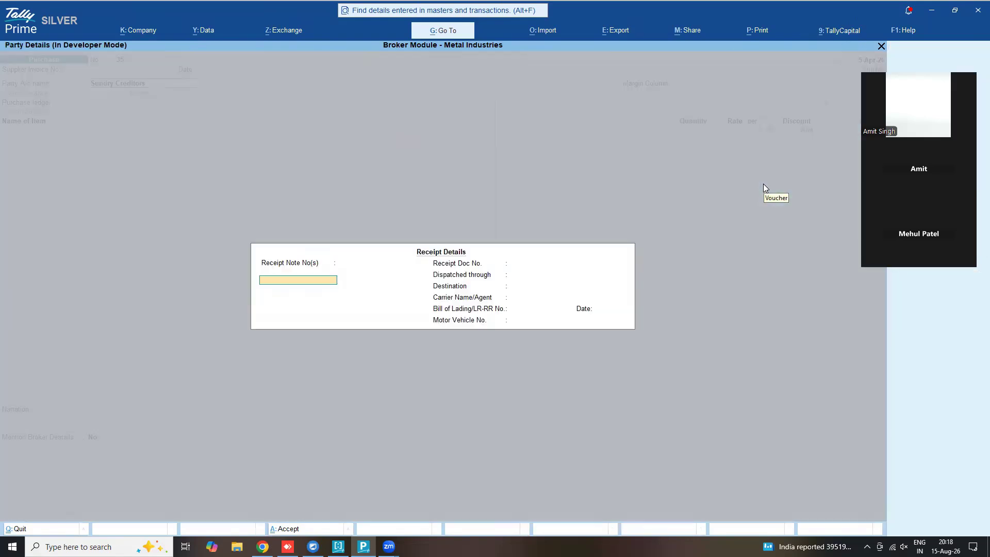
key(Return)
key(ctrl+a)
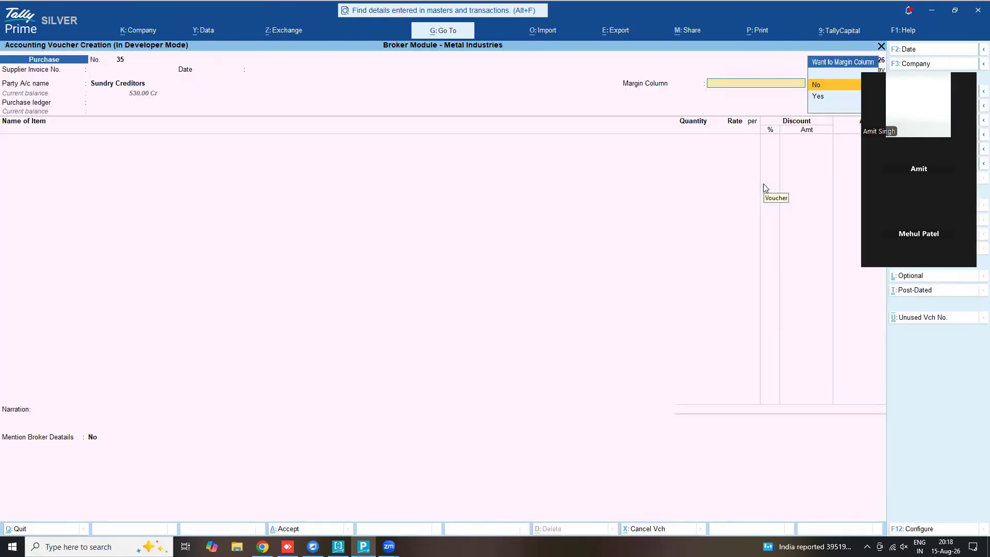
key(Return)
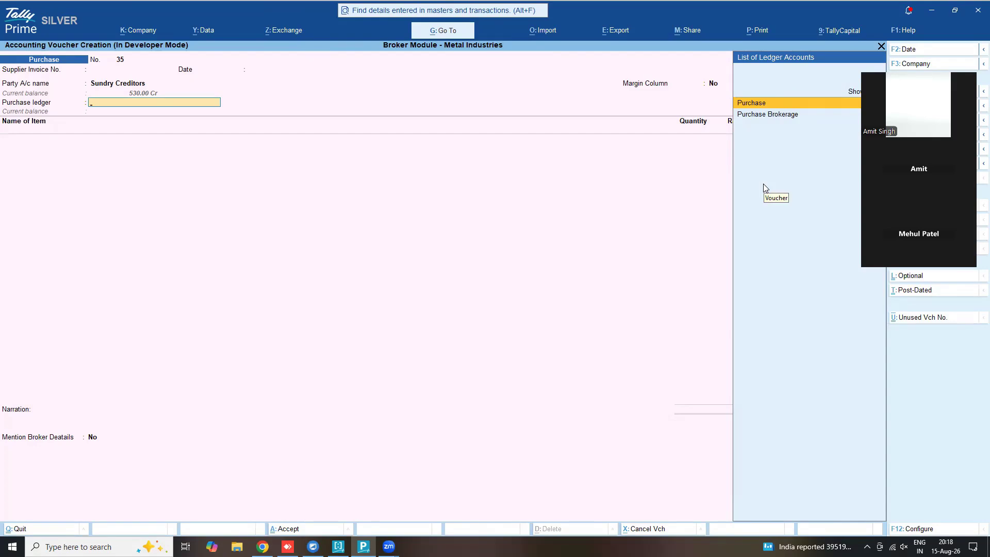
key(Return)
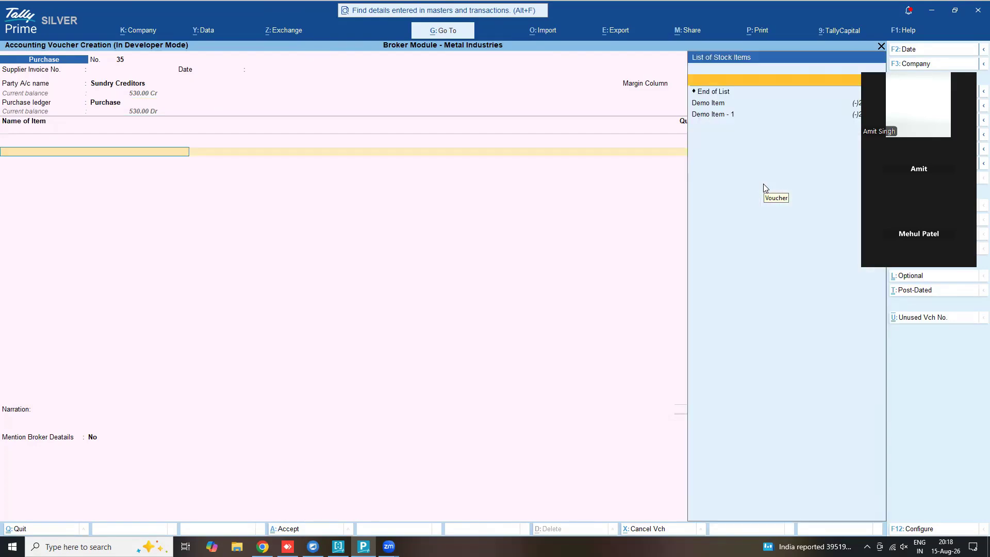
Add Demo Item to the purchase voucher with quantity 1 at rate 130.00 and no order number.
key(Down)
key(Return)
key(Return)
key(Return)
key(Return)
text(1)
key(Return)
key(Return)
key(Return)
key(Return)
key(Return)
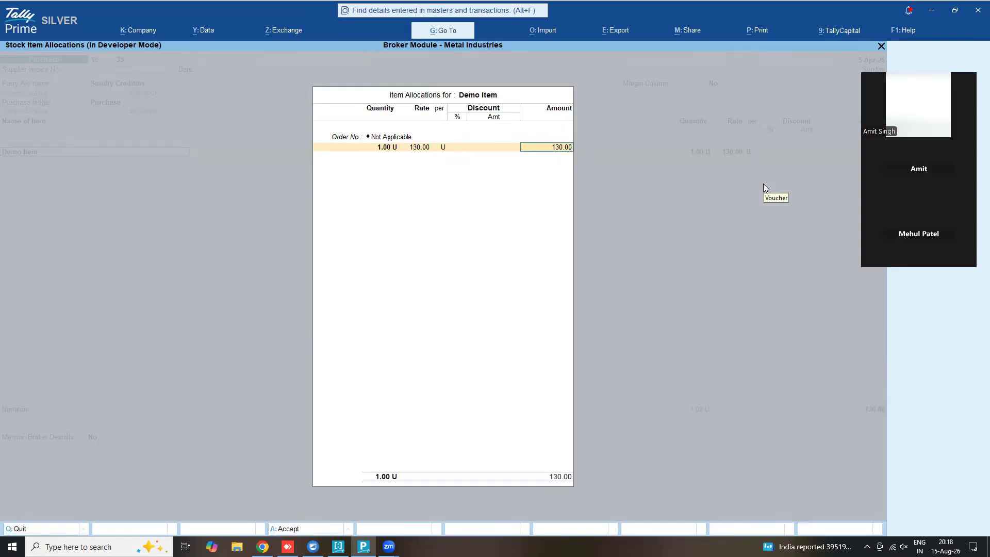
key(Return)
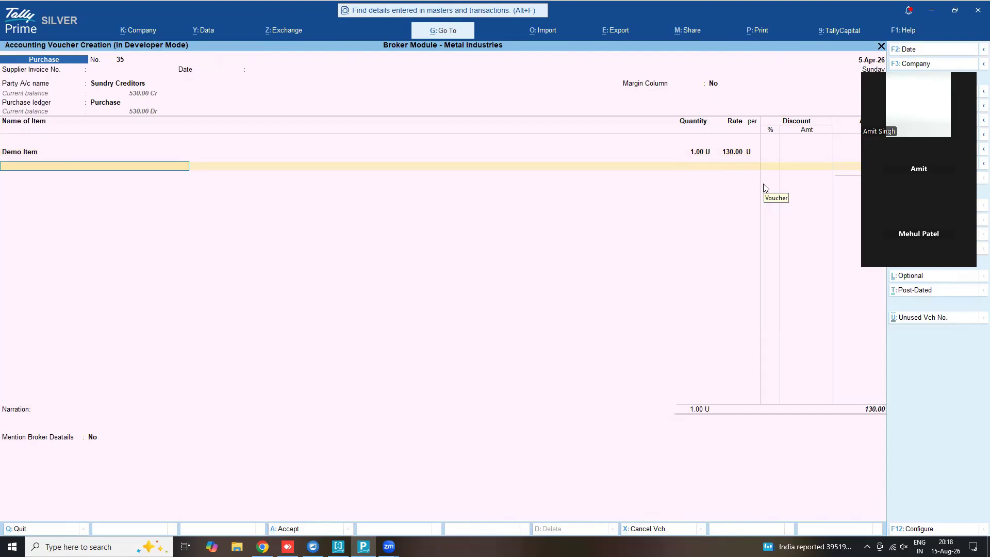
Add Demo Item - 1 to the purchase voucher with quantity 1 at rate 135.00 and no order number.
text(Demo)
key(Down)
key(Return)
key(Return)
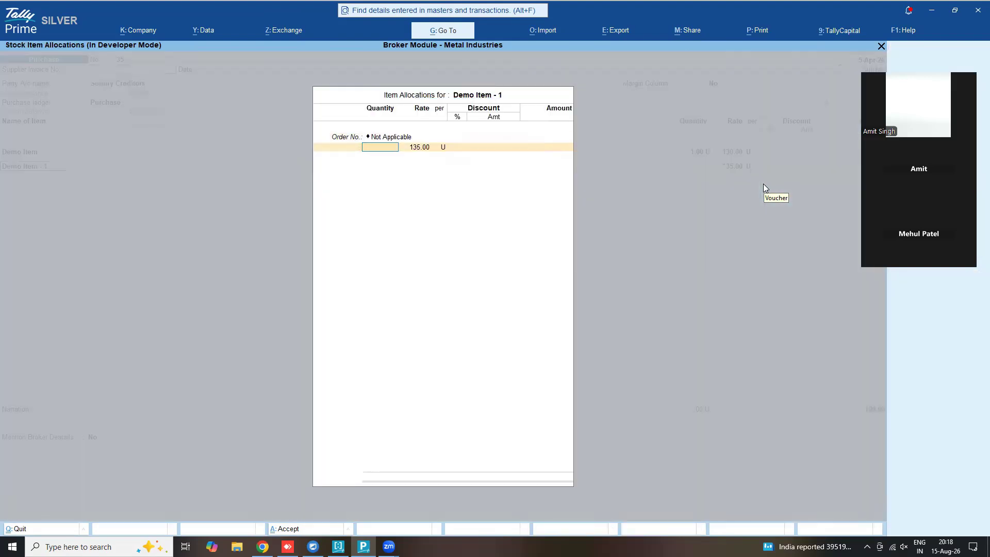
text(1)
key(Return)
key(Return)
key(Return)
key(Return)
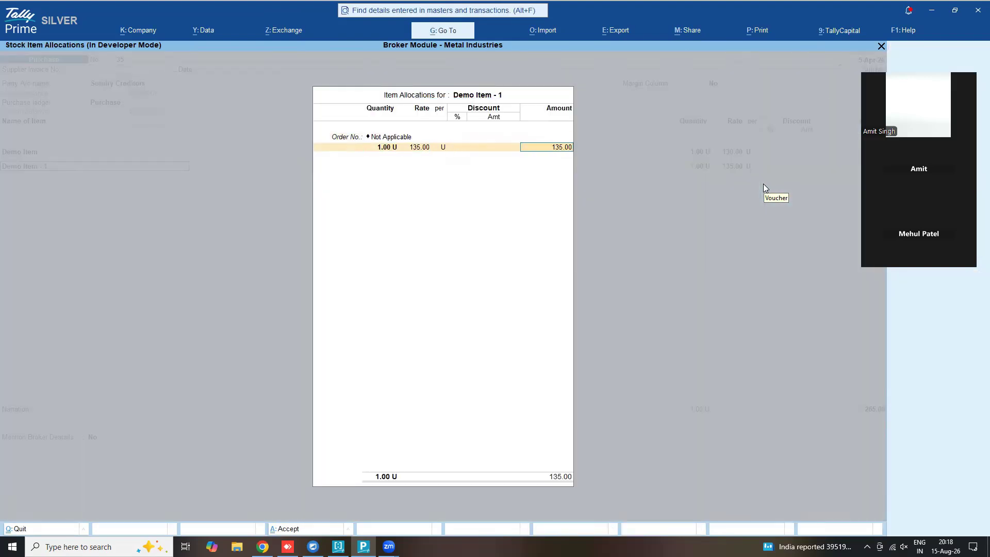
key(Return)
End the purchase item list and set the option to mention broker details to Yes.
key(Return)
key(Return)
key(Return)
key(Return)
key(Return)
key(Return)
key(Return)
key(Return)
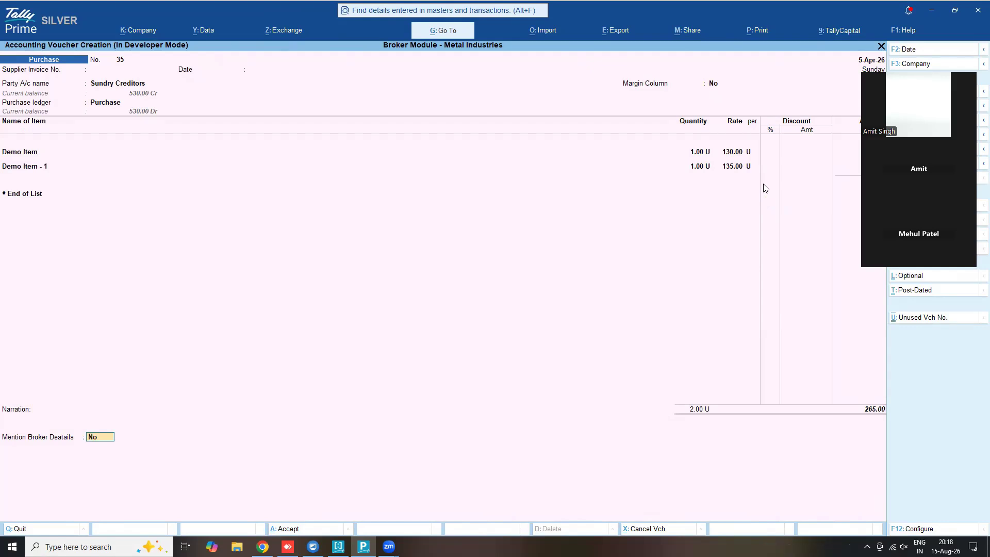
text(y)
key(Return)
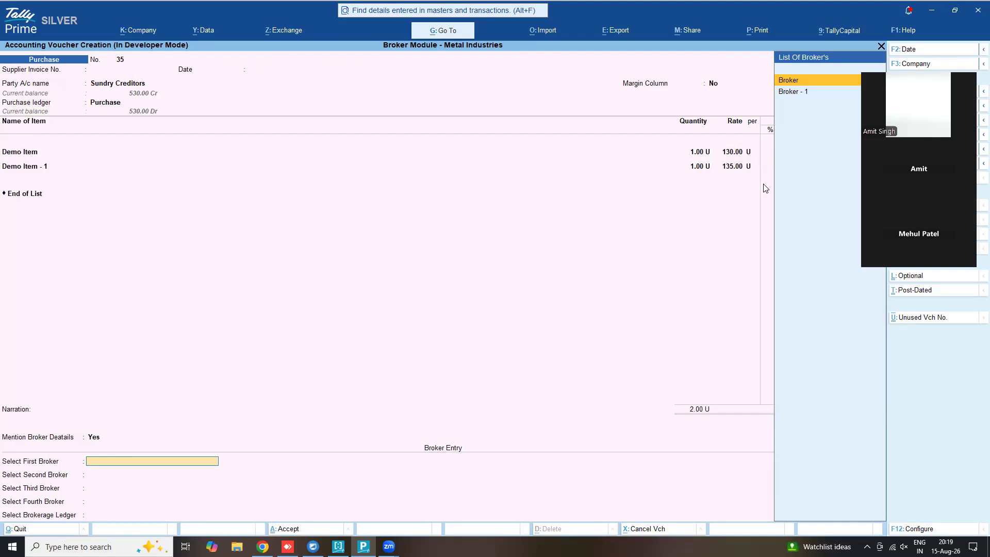
Enter Broker with amount 65 as the first broker and Broker - 1 with amount 35 as the second.
key(Return)
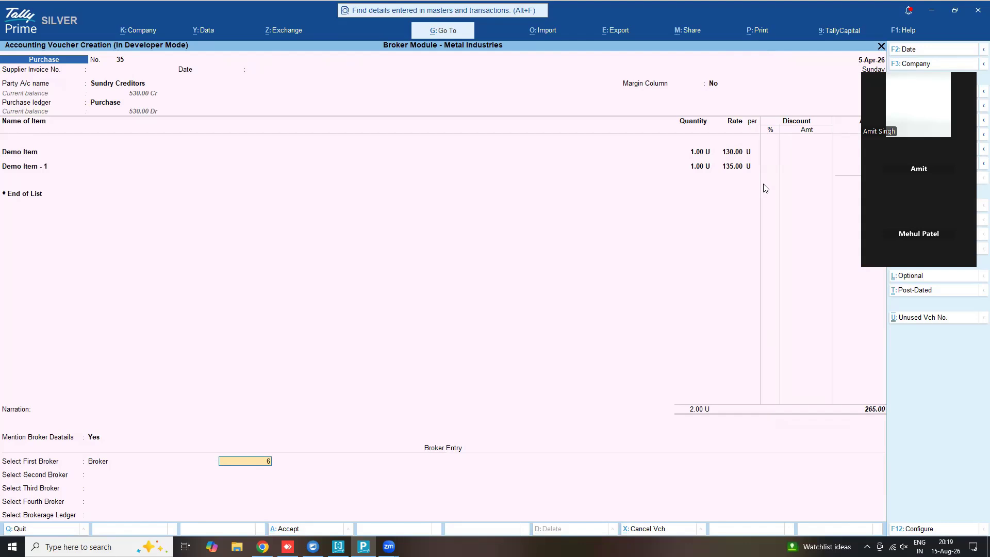
text(65)
key(Return)
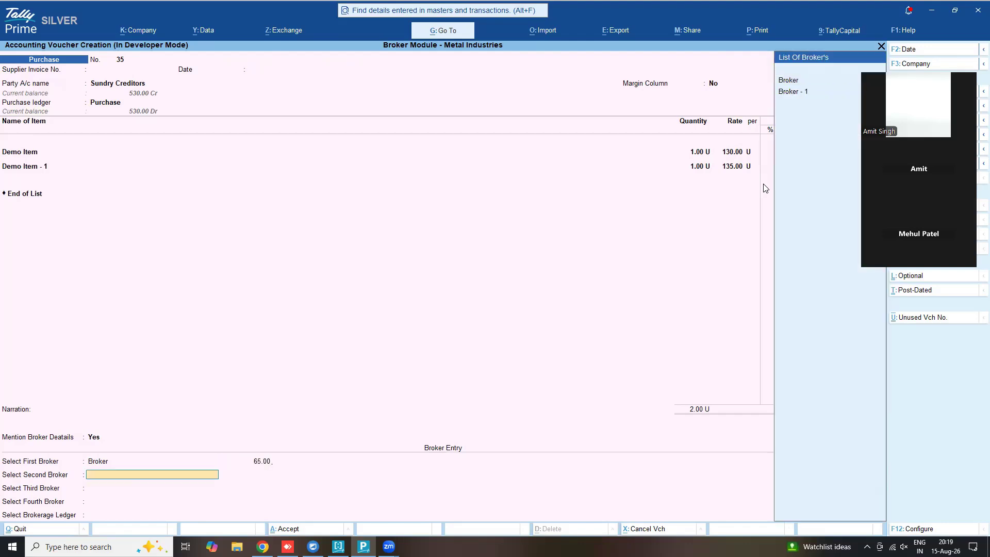
key(Down)
key(Return)
text(35)
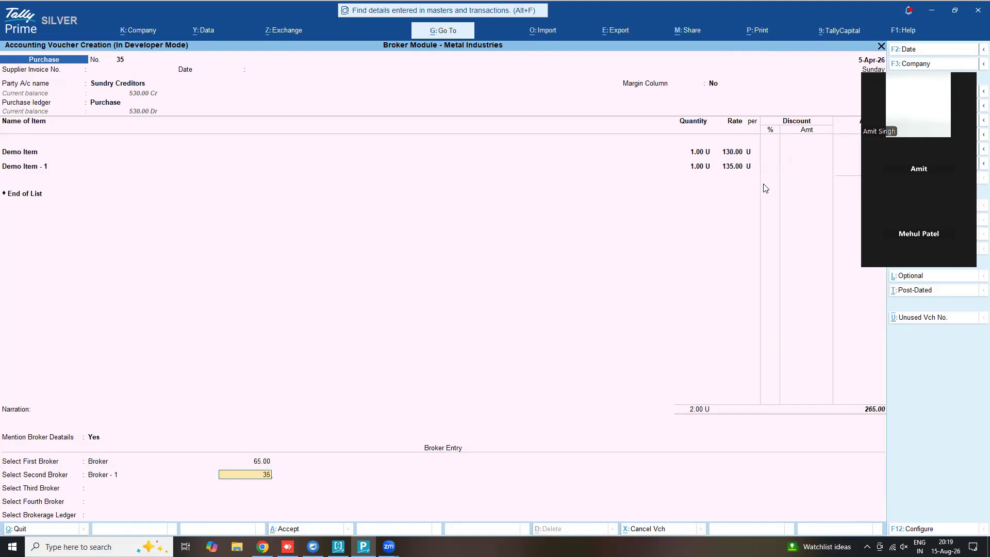
key(Return)
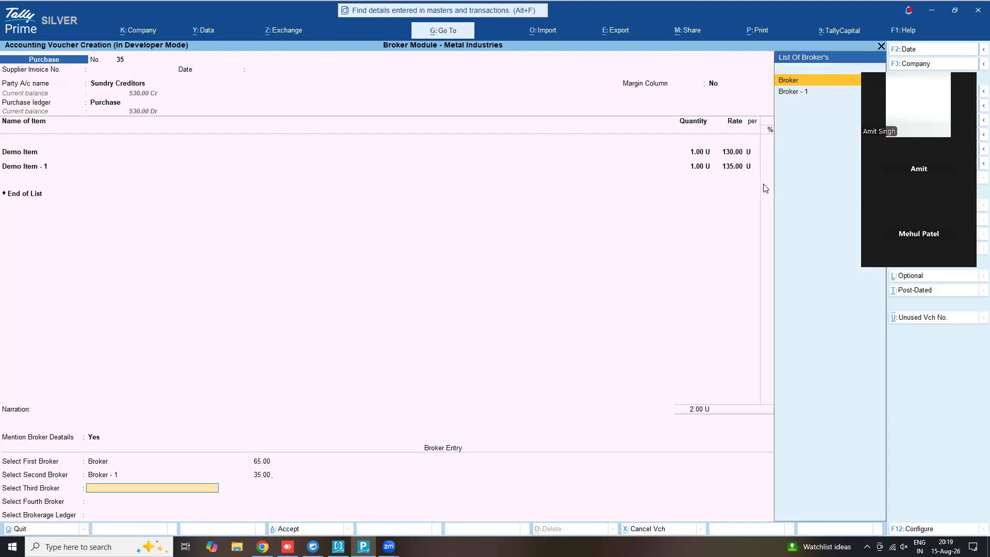
Complete the broker entry with Broker as third and fourth broker without amounts and Purchase as brokerage ledger, and accept the purchase voucher.
key(Return)
key(Return)
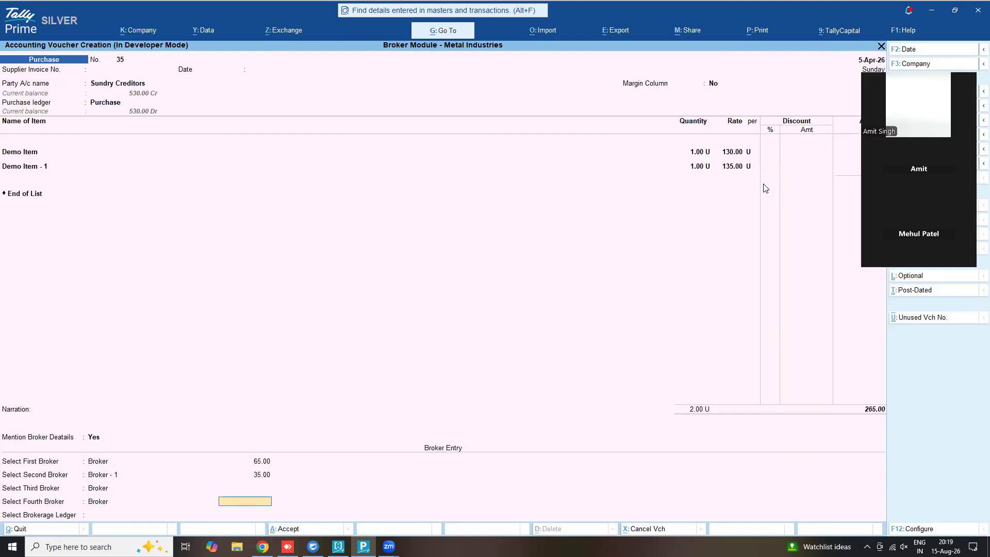
key(Return)
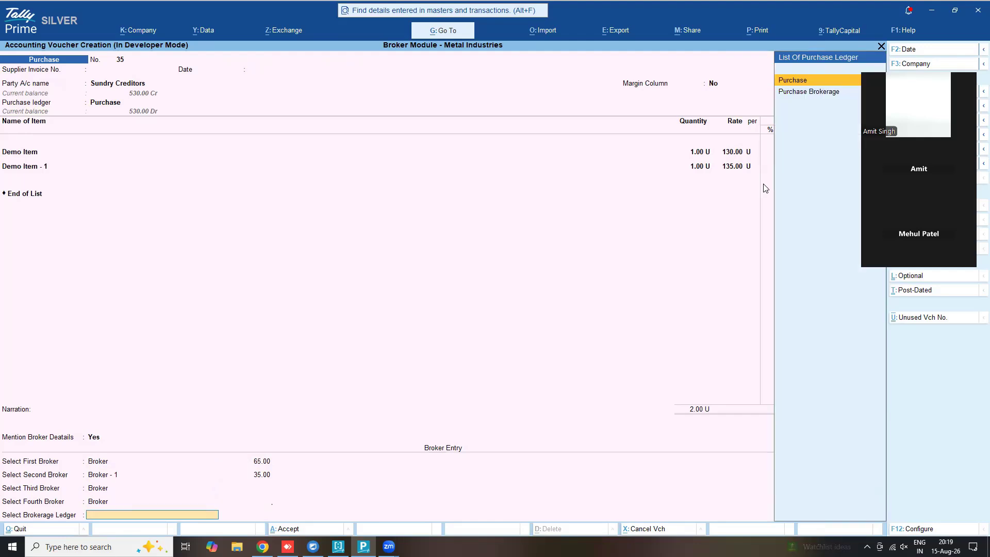
key(Return)
key(Return)
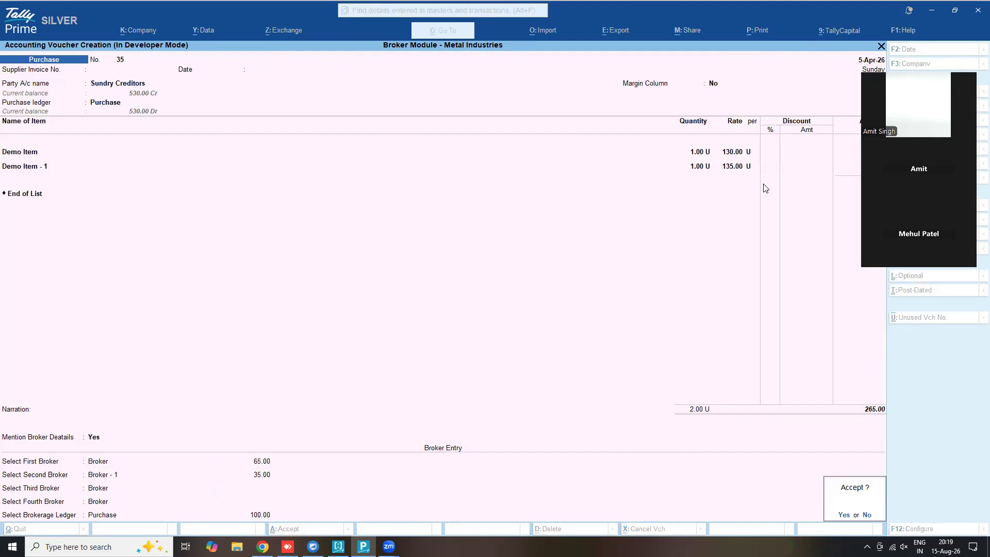
key(Return)
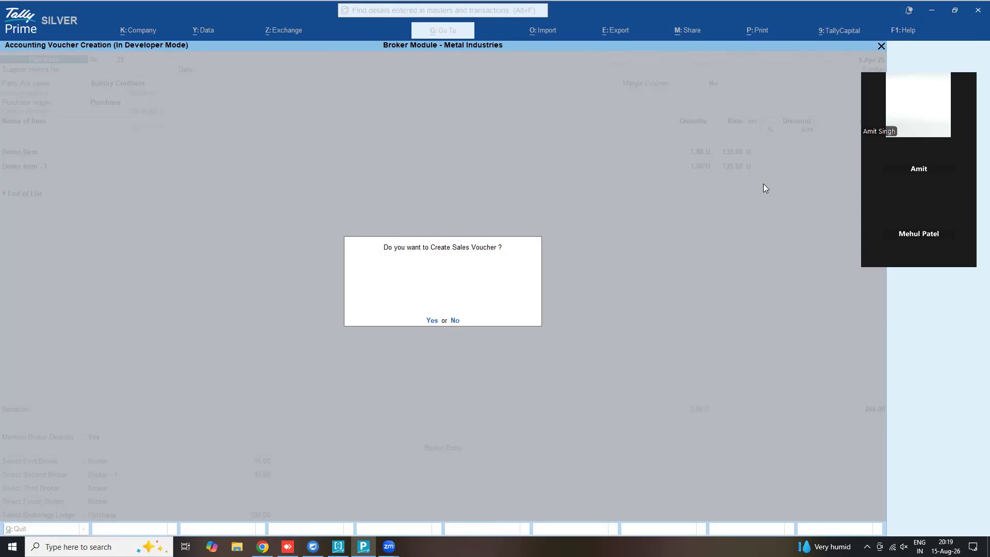
Create the linked sales voucher with party account Sundry Debtors and sales ledger Sales, leaving the dispatch details blank.
key(y)
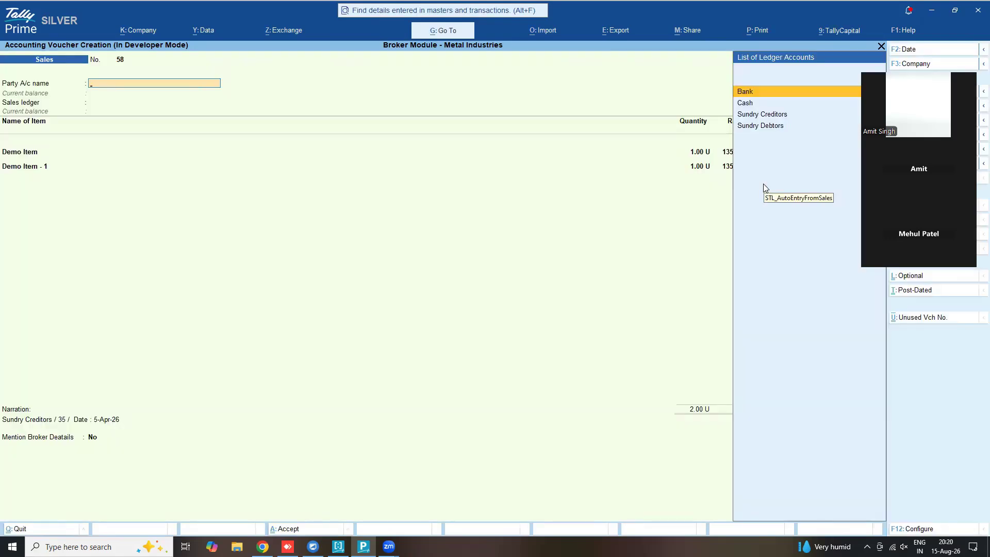
key(Down)
key(Down)
key(Down)
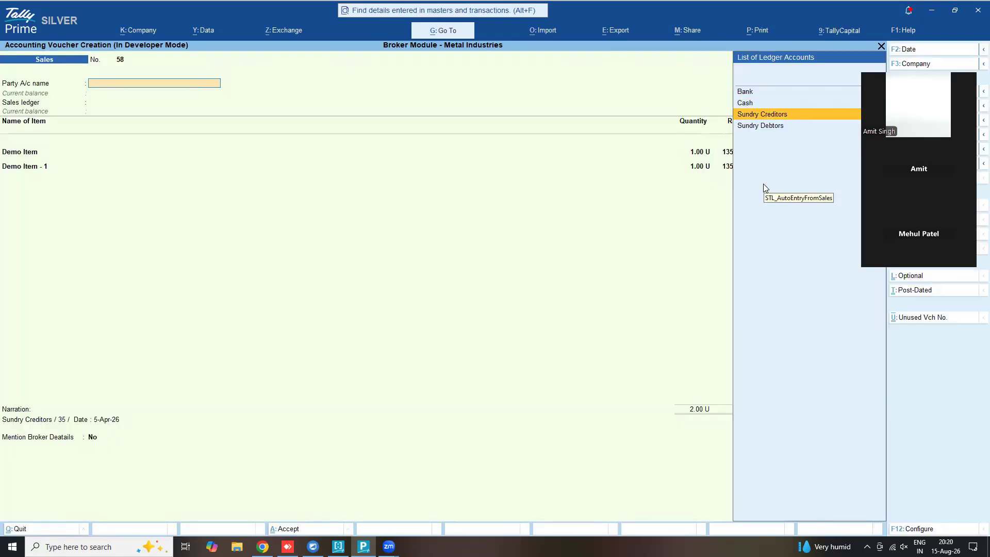
key(Return)
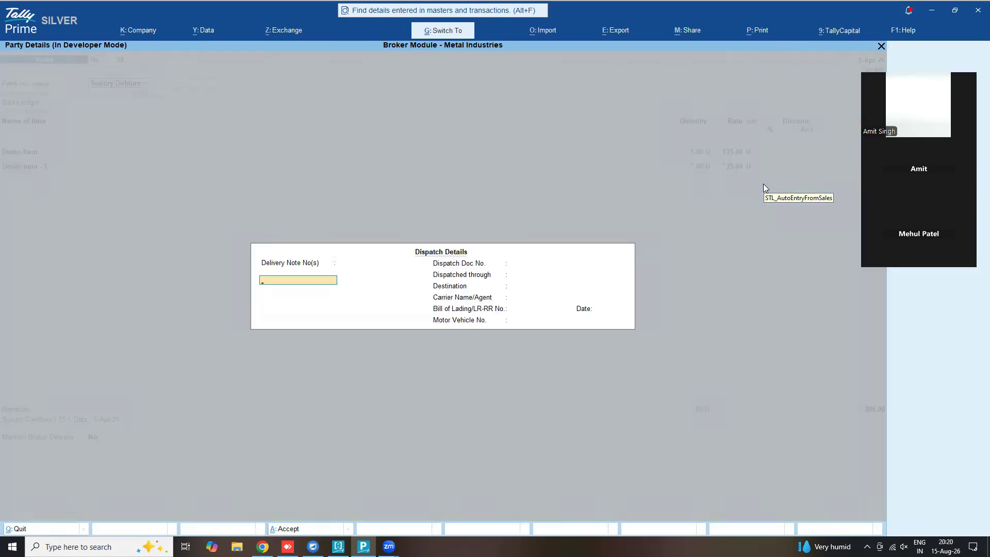
key(ctrl+a)
key(Return)
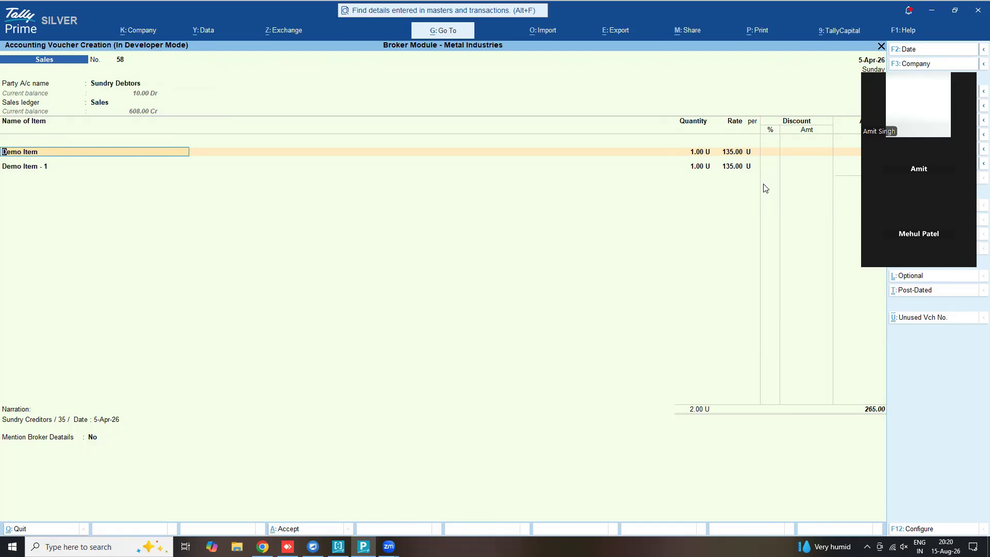
Allocate Demo Item in the sales voucher with quantity 1 at rate 200.00 and no order number.
key(Return)
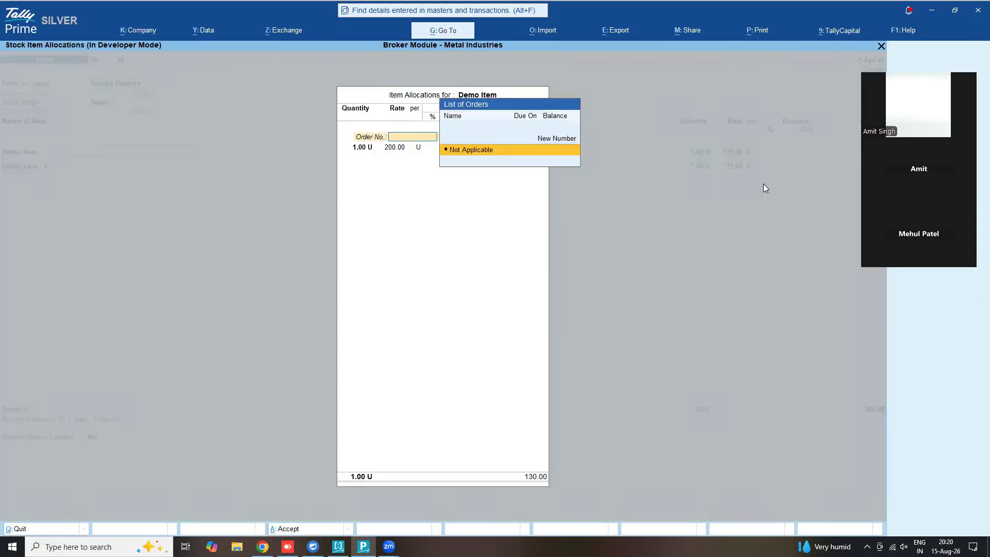
key(Return)
key(Return)
key(Return)
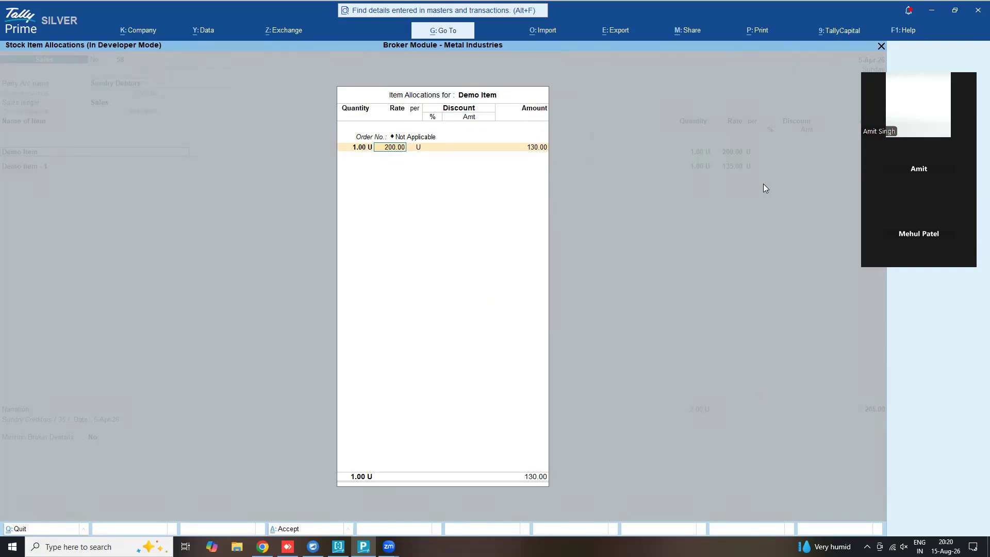
key(Return)
key(Return)
key(Return)
key(Return)
key(Return)
key(Return)
key(Return)
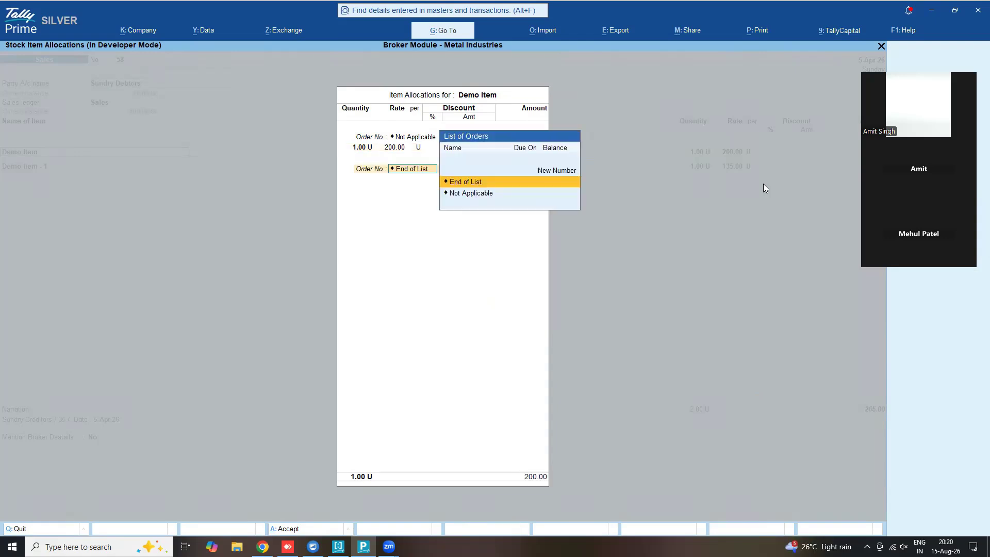
key(Return)
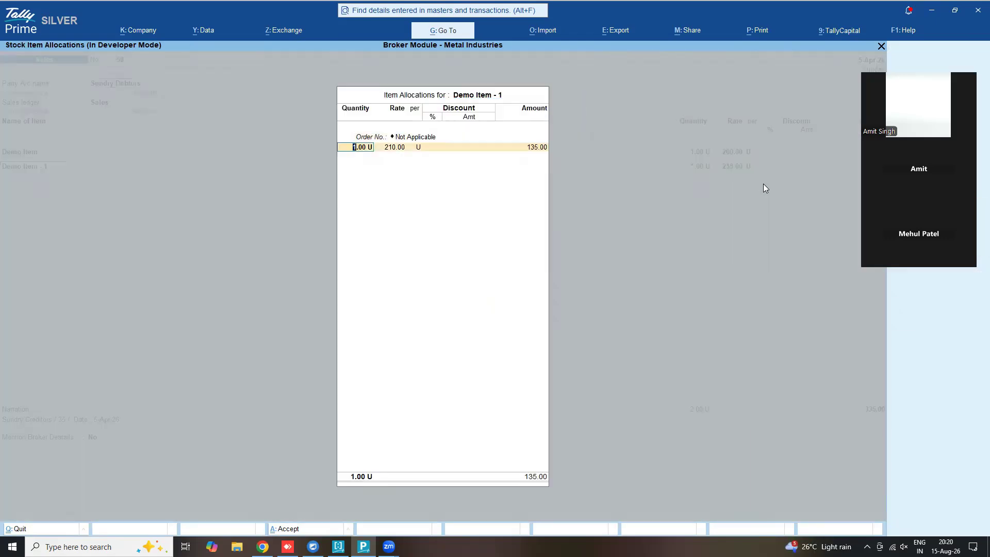
Remove the Demo Item - 1 line from the sales voucher and end the item list.
key(Return)
key(Return)
key(Return)
key(Return)
key(Return)
key(Return)
key(Return)
text(End)
key(Return)
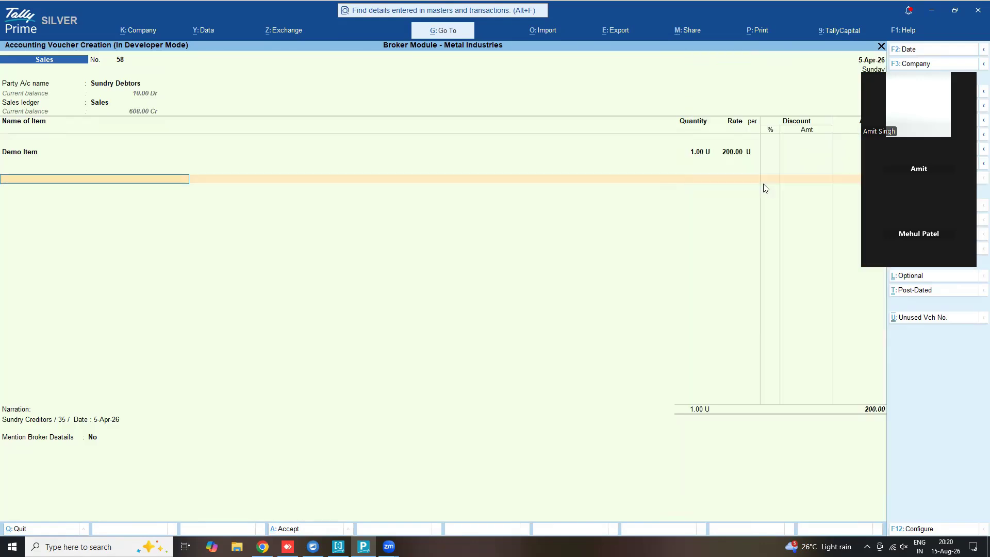
key(Return)
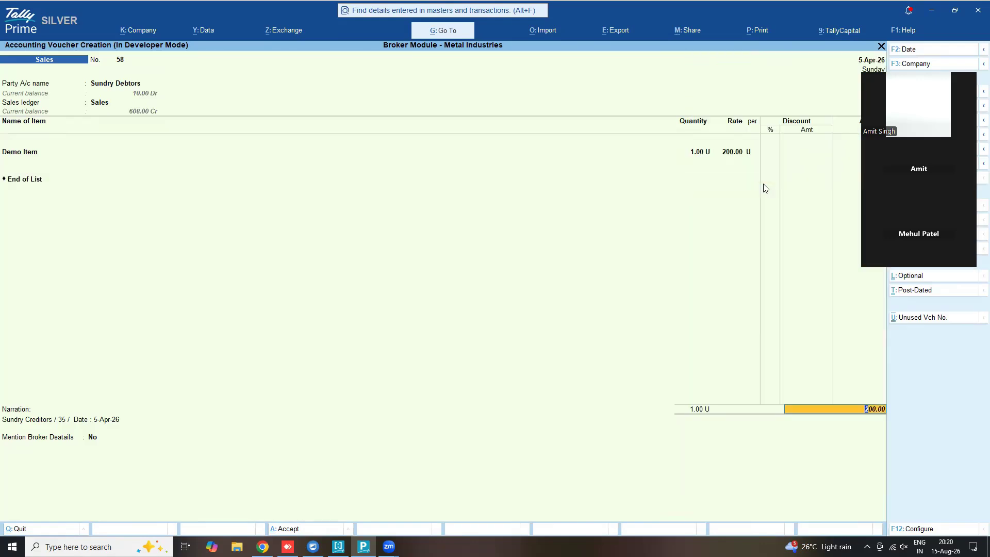
Keep the sales voucher's total and narration, and set the option to mention broker details to Yes.
key(Return)
key(Return)
key(Return)
key(Return)
key(Return)
key(Return)
key(Return)
key(Return)
text(y)
key(Return)
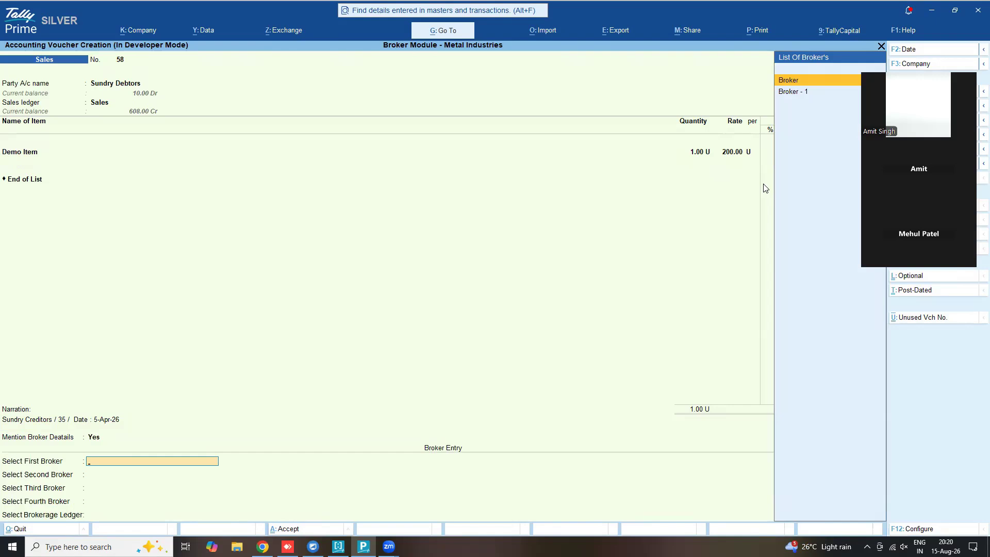
Enter Broker - 1 with amount 100 as the sales voucher's first broker and Broker with amount 200 as the second.
key(Down)
key(Return)
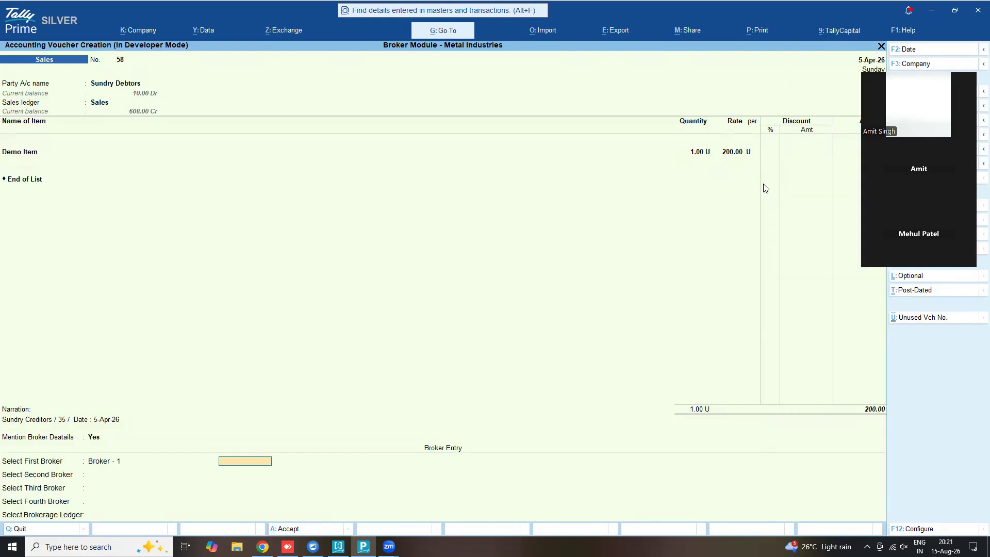
text(100)
key(Return)
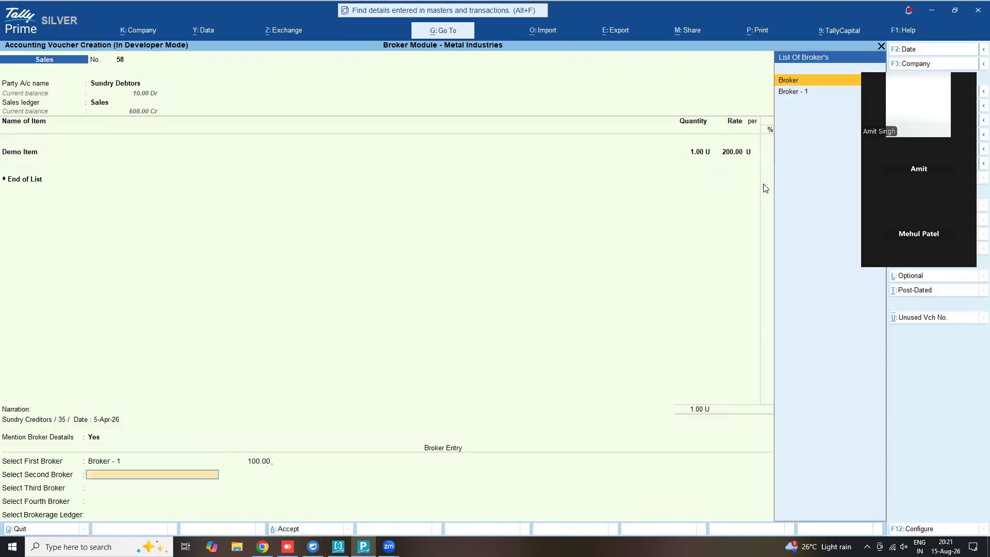
key(Return)
key(Return)
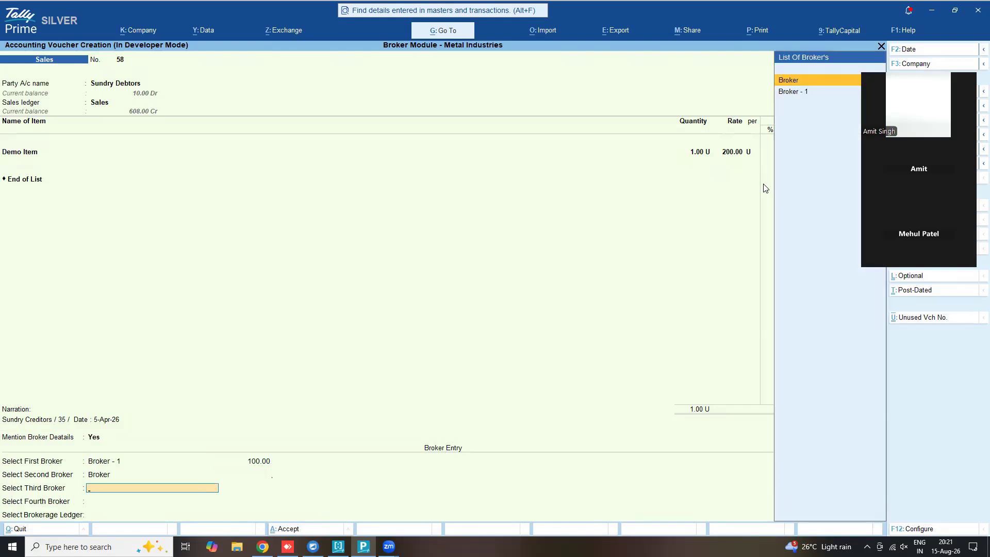
key(BackSpace)
text(200)
key(Return)
Select Broker as third and fourth broker without amounts and Sales as the brokerage ledger.
key(Return)
key(Return)
key(Return)
key(Return)
key(Return)
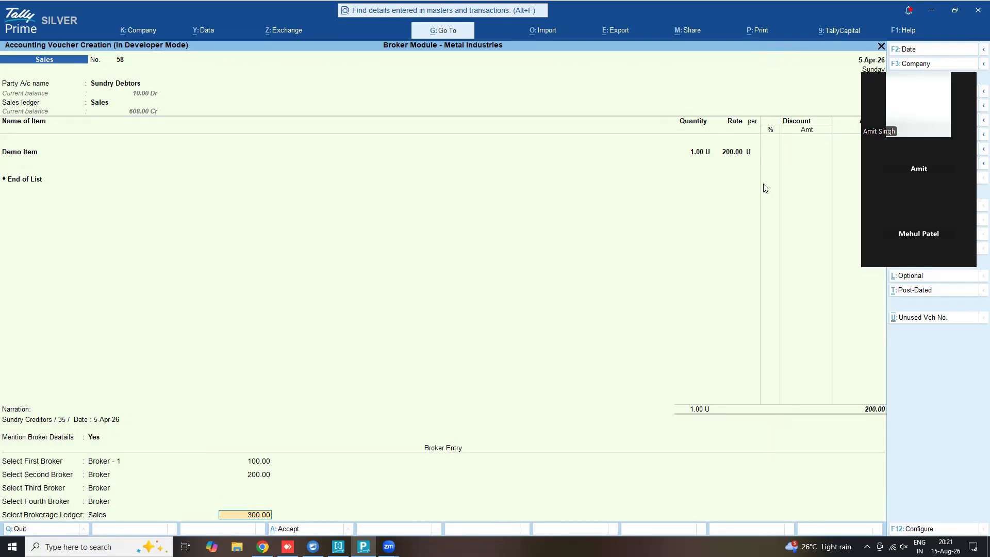
Save the sales voucher with its calculated brokerage amount and leave voucher creation.
key(Return)
key(Return)
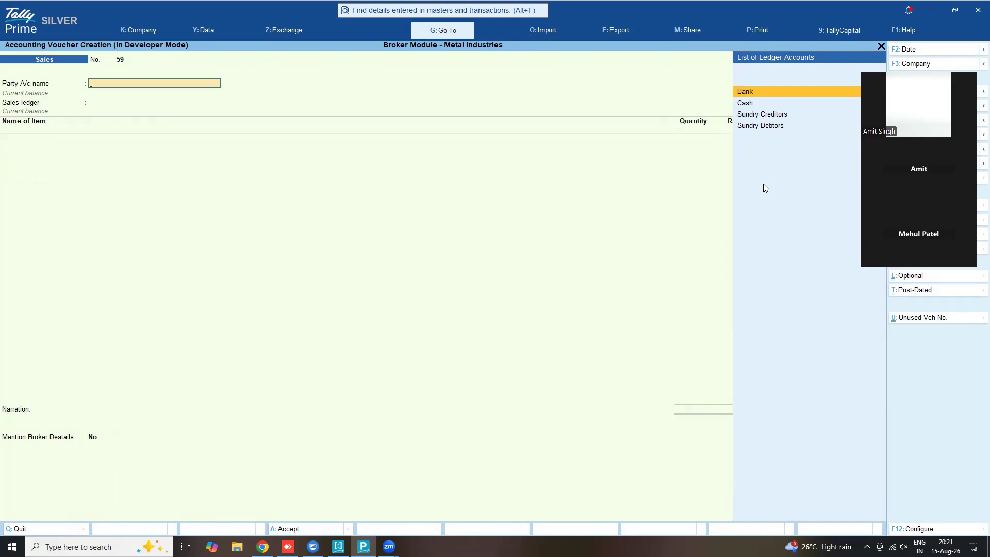
key(Escape)
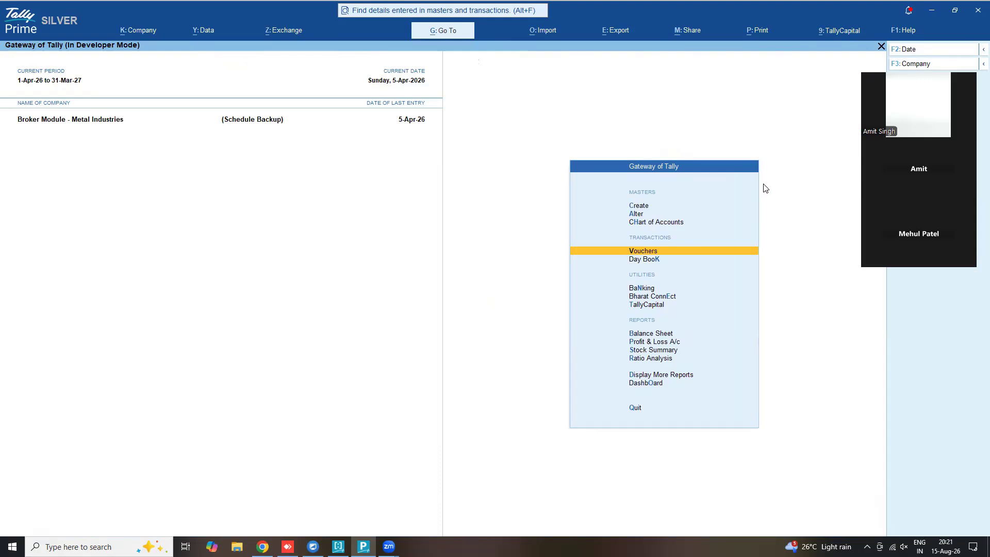
Open the Account Books reports of the company.
key(Down)
key(Down)
key(Down)
key(Down)
key(Down)
key(Down)
key(Down)
key(Down)
key(Down)
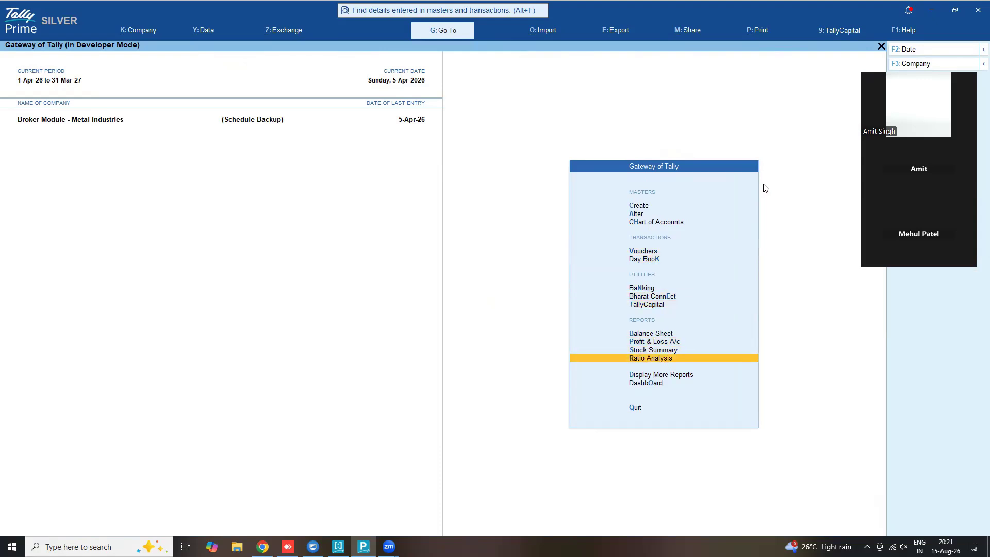
key(Return)
key(Down)
key(Down)
key(Down)
key(Down)
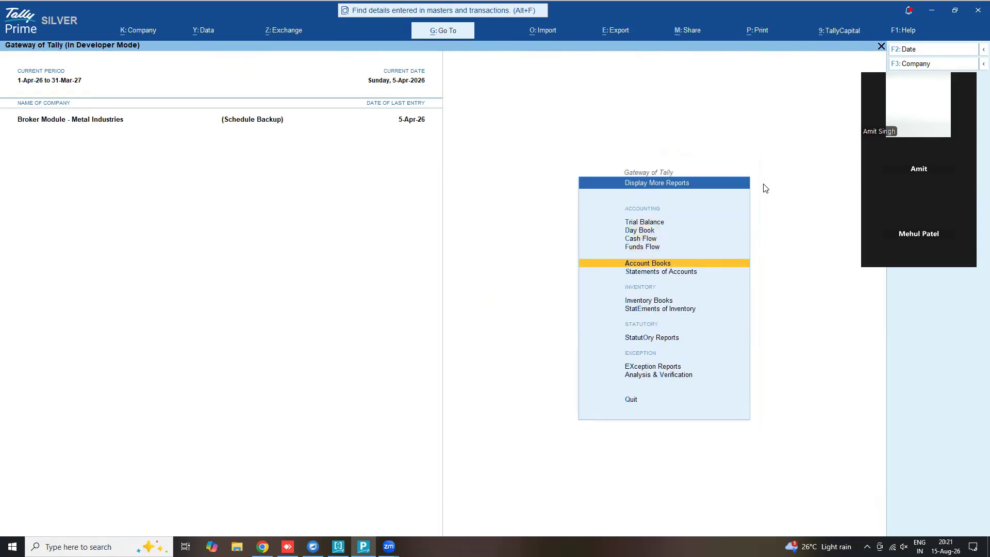
key(Return)
Open purchase voucher 35 from the April list of the Purchase Register to review its broker entries.
key(Down)
key(Down)
key(Down)
key(Down)
key(Down)
key(Down)
key(Down)
key(Down)
key(Down)
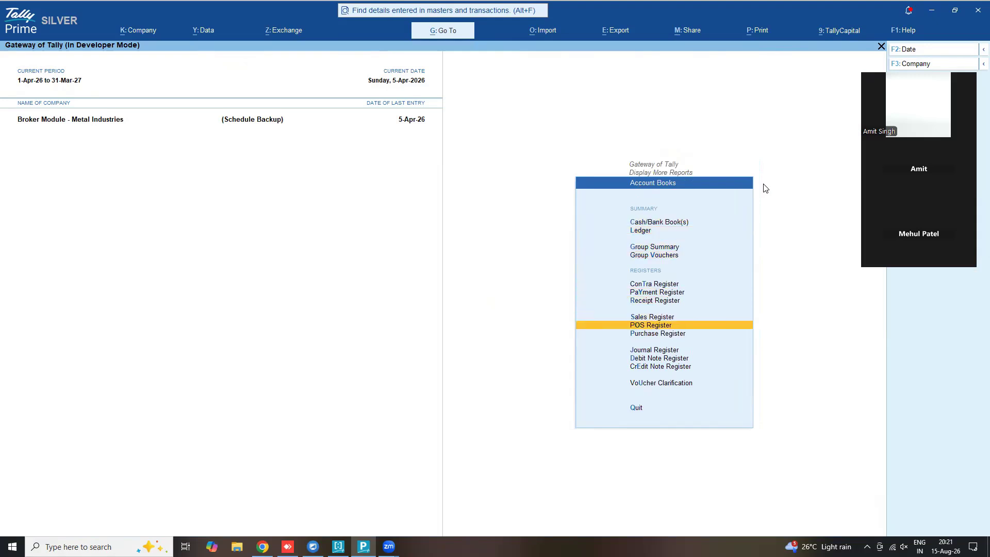
key(Return)
key(Return)
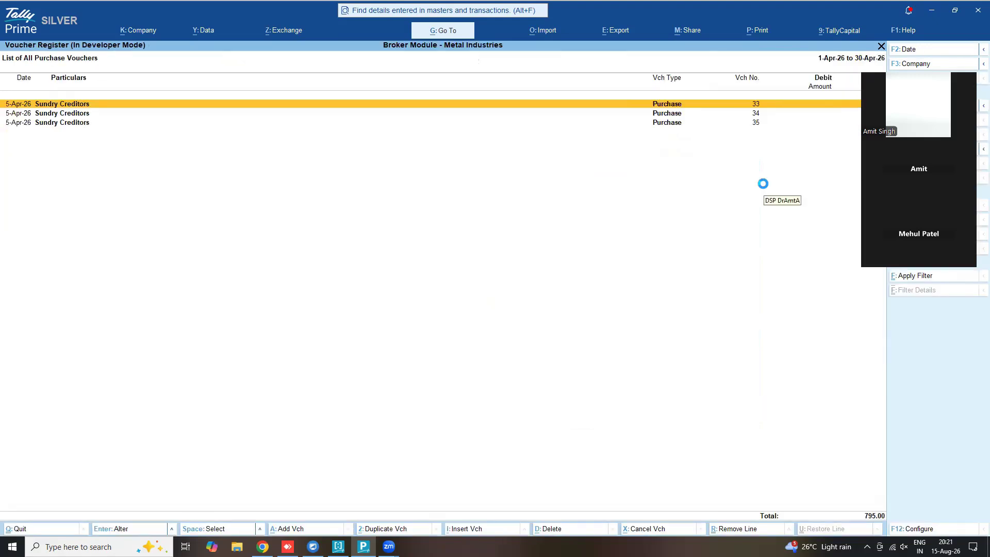
key(Down)
key(Down)
key(Return)
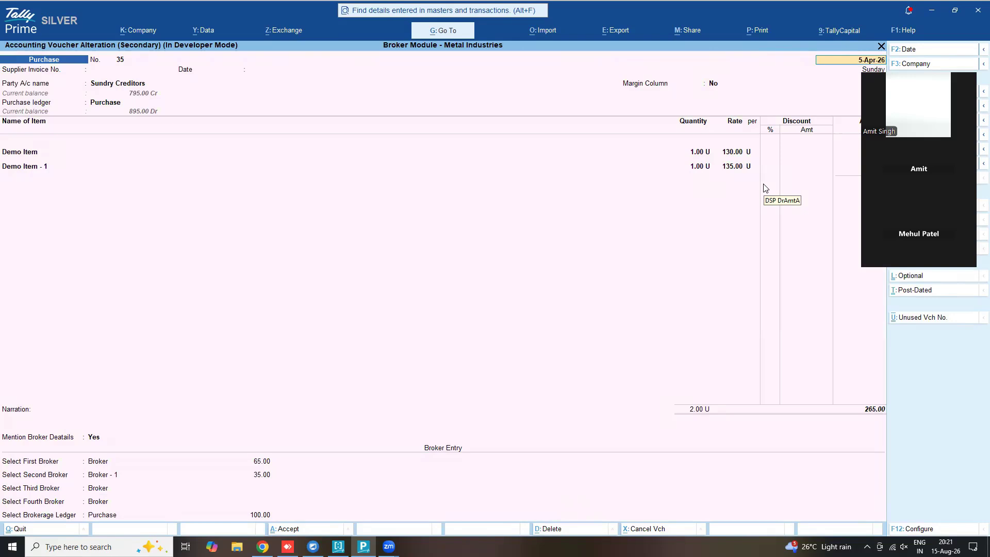
Close the purchase voucher and review sales voucher 58 from the April list of the Sales Register.
key(Escape)
key(Escape)
key(Escape)
key(Up)
key(Return)
key(Down)
key(Up)
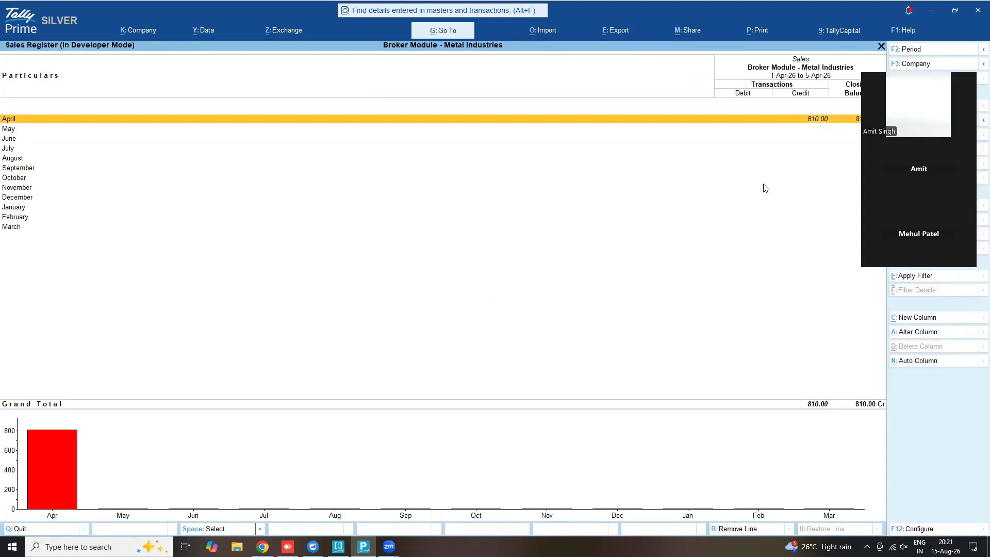
key(Return)
key(Return)
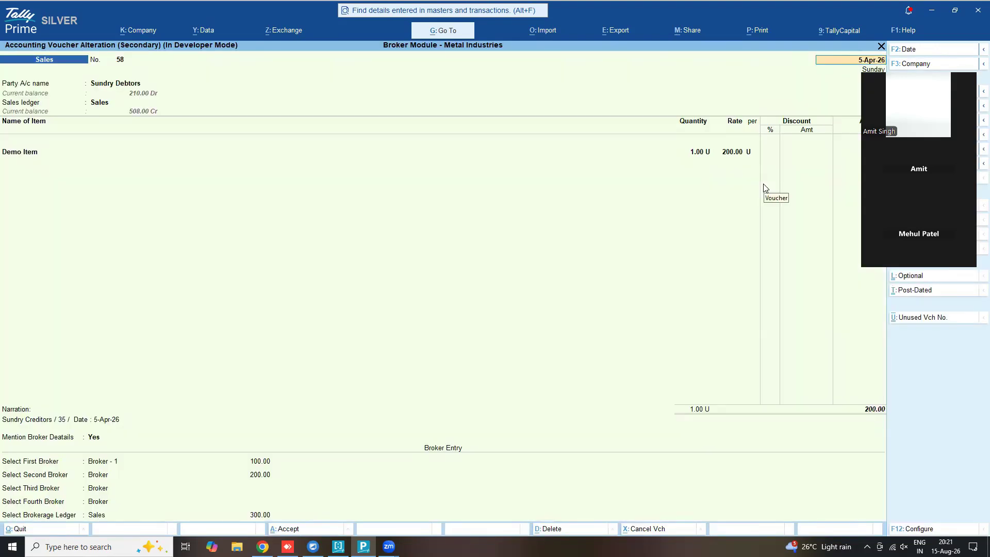
key(Escape)
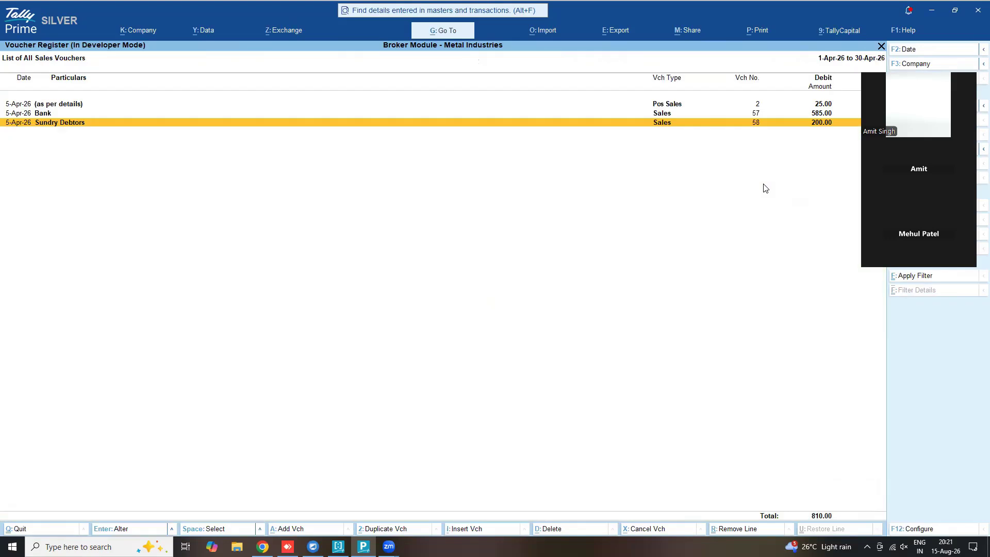
Leave the Sales Register and open the ledger vouchers of the Broker ledger from Account Books.
key(Escape)
key(Escape)
key(Escape)
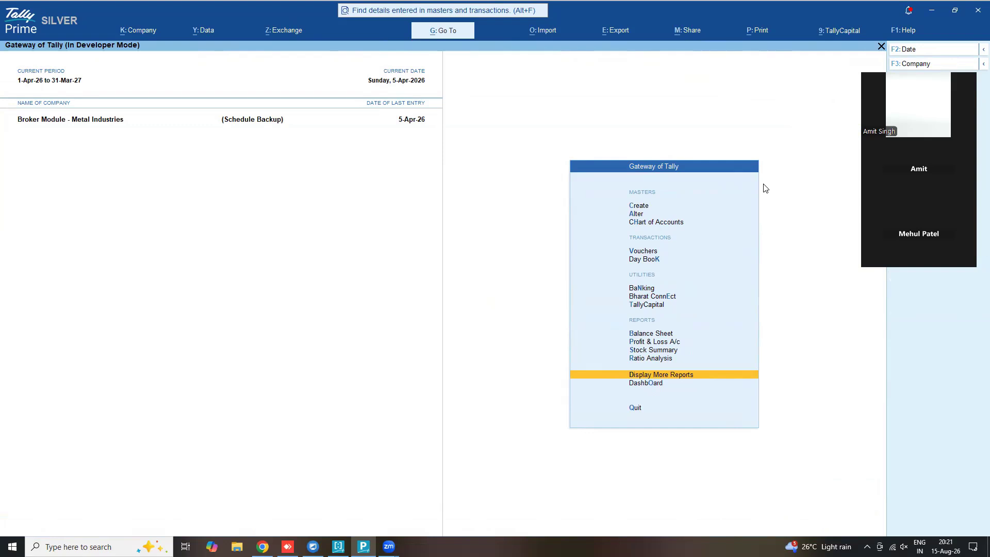
key(Return)
key(Down)
key(Down)
key(Down)
key(Down)
key(Return)
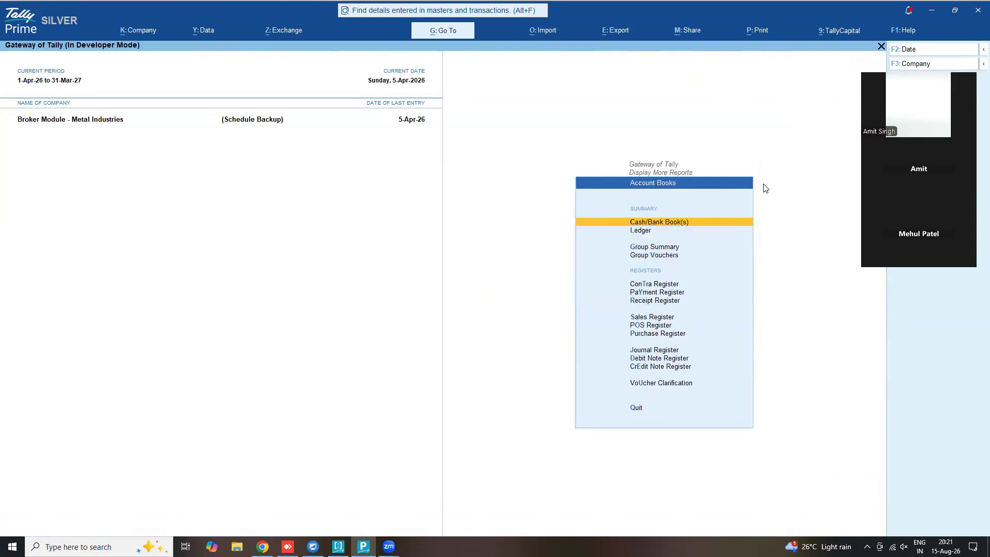
key(Down)
key(Return)
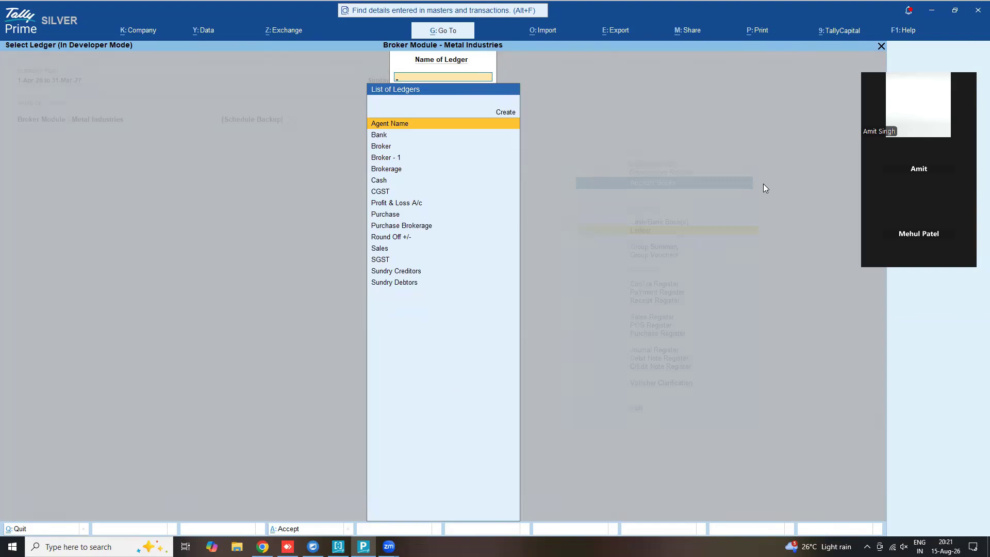
text(Broker)
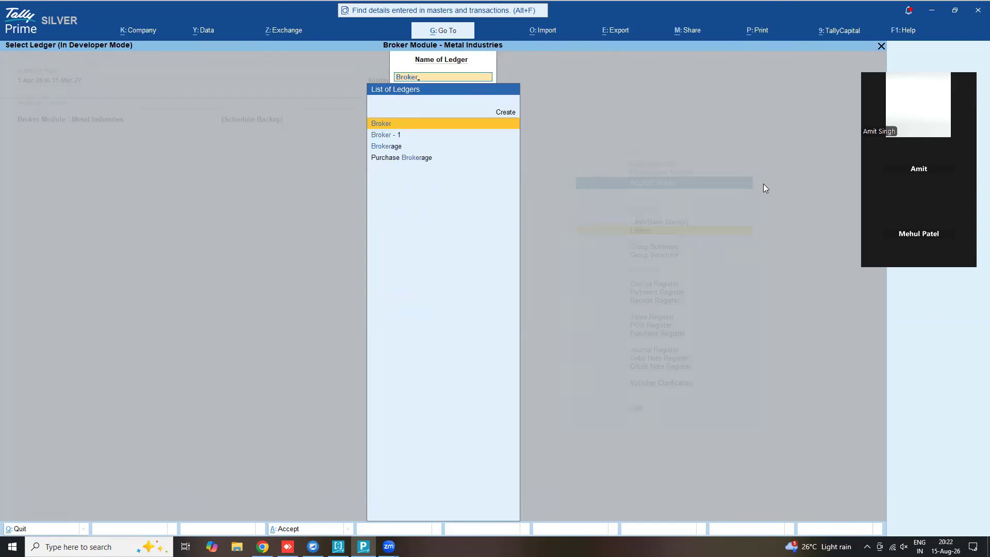
key(Return)
Mark the lines of purchase voucher 35 and sales voucher 58 in the Broker ledger.
key(Down)
key(Down)
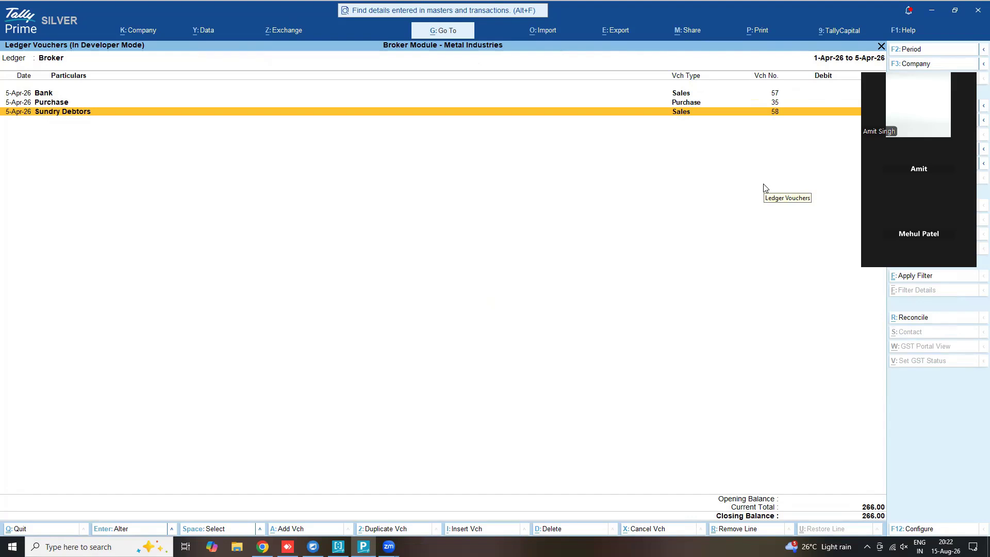
key(Up)
key(space)
key(space)
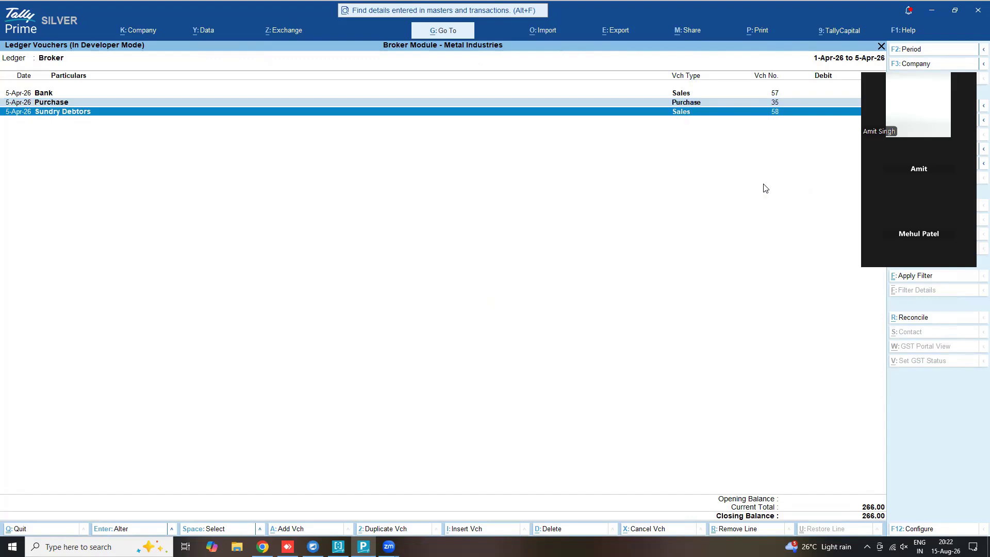
Review the broker entries of purchase voucher 35 from the Broker ledger and close the voucher.
key(Up)
key(Return)
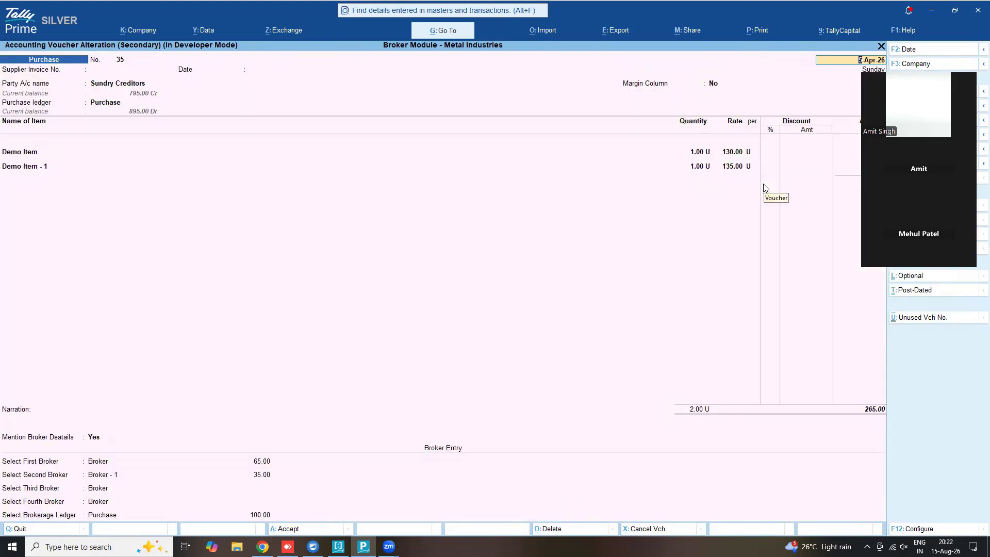
key(Escape)
key(Return)
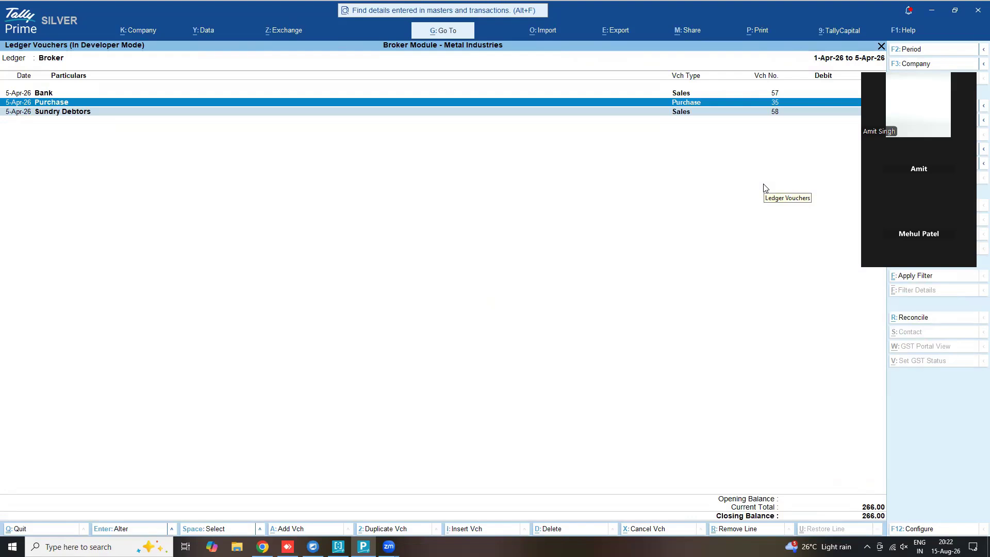
key(Up)
key(Down)
key(Return)
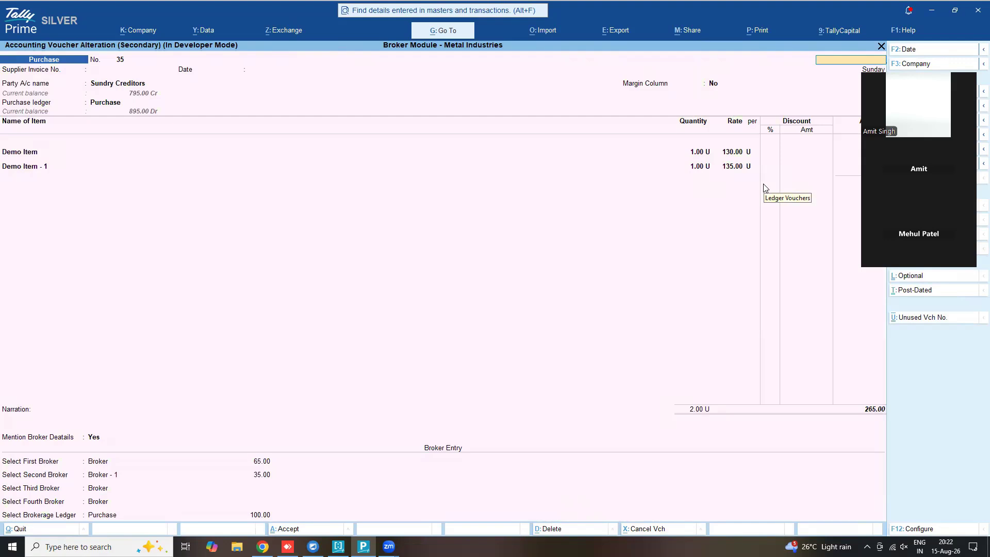
key(Escape)
Review the broker entries of sales voucher 58 from the Broker ledger and return to the voucher list.
key(Down)
key(Return)
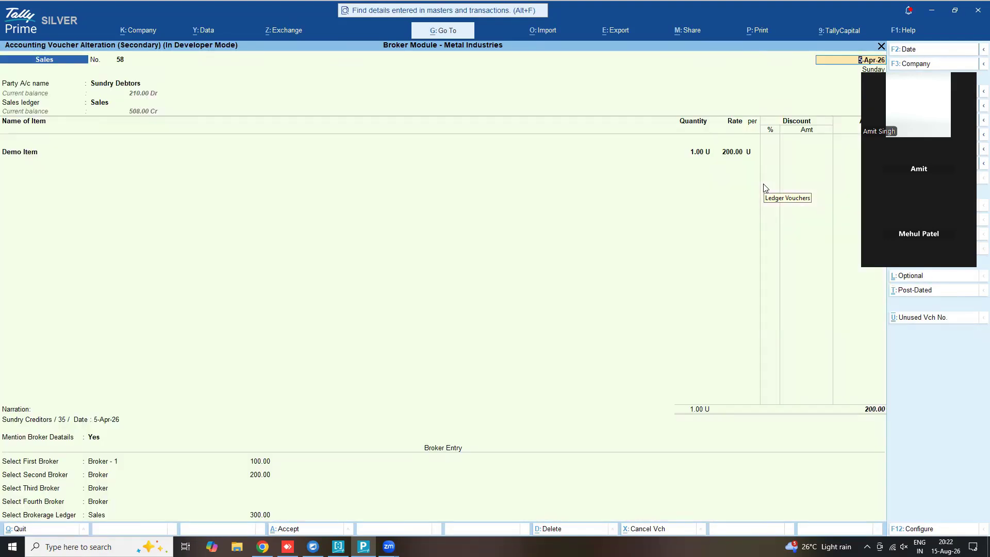
key(Escape)
key(Escape)
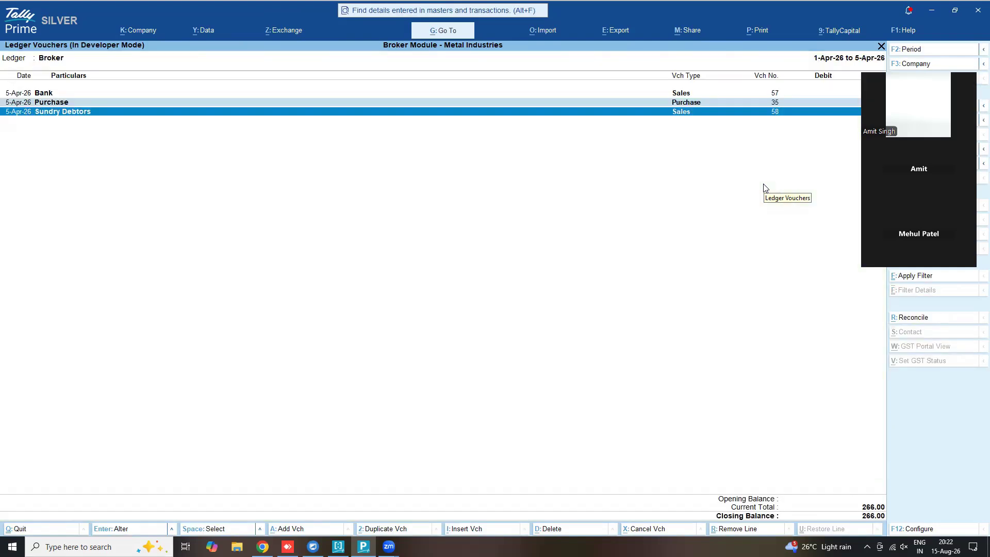
key(Up)
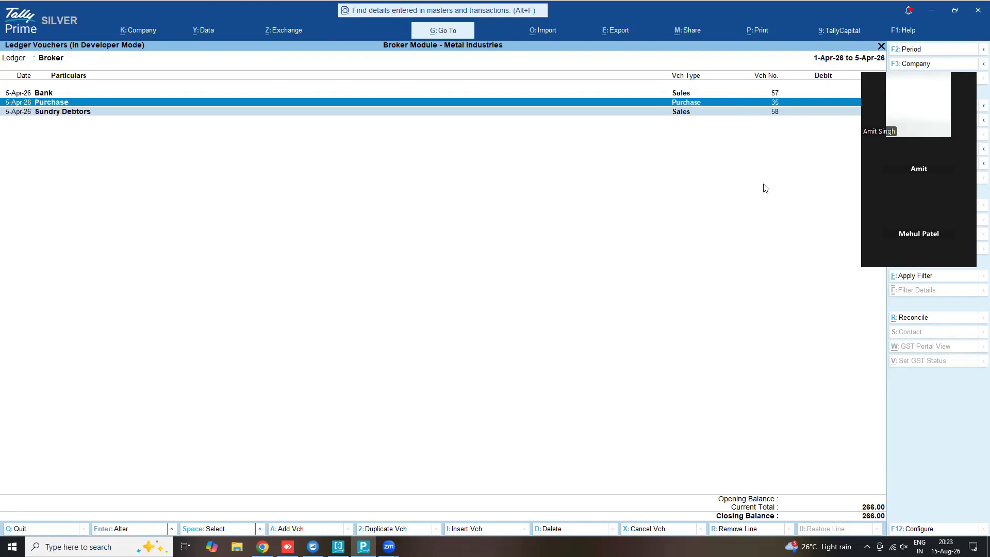
Leave the Broker ledger report and open the Sundry Creditors ledger for alteration.
key(Escape)
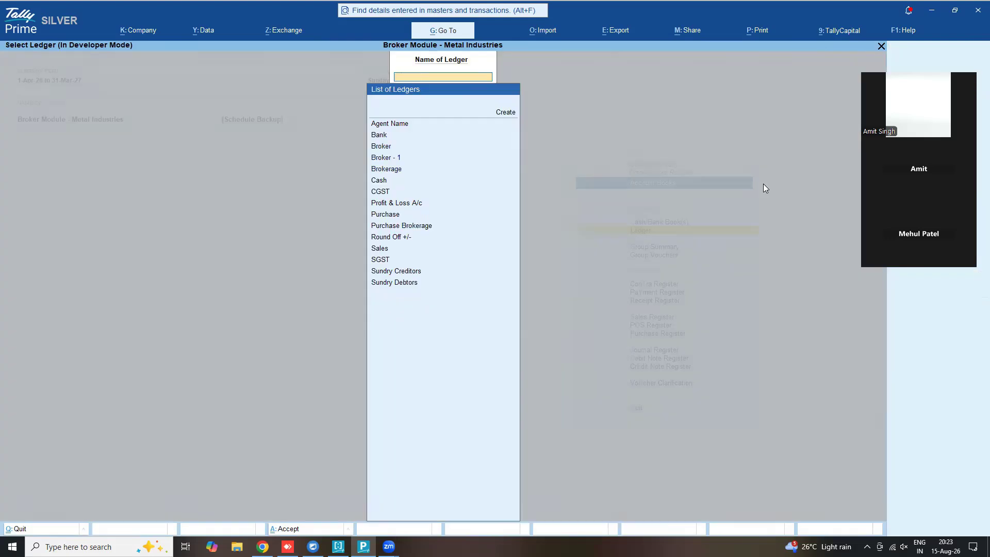
key(Escape)
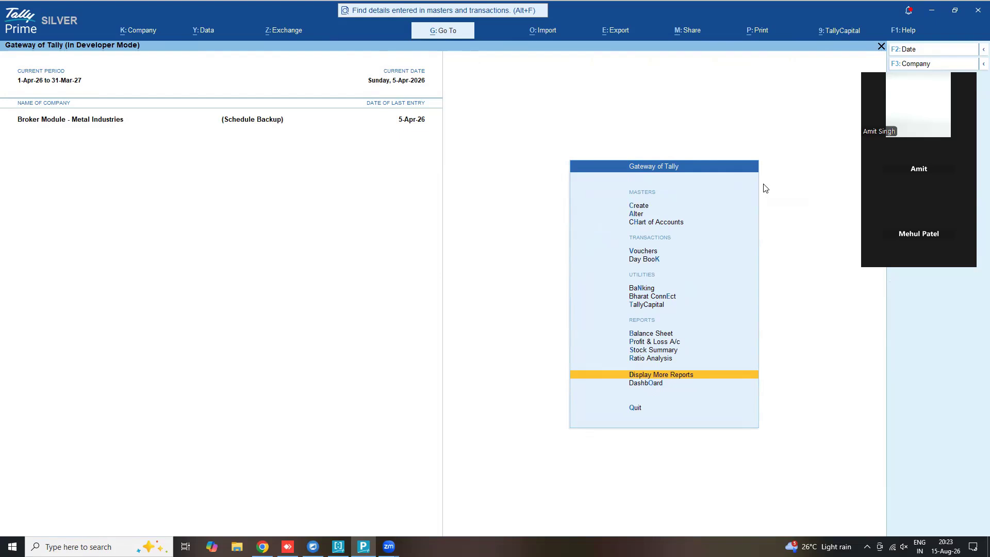
key(a)
key(Return)
key(Down)
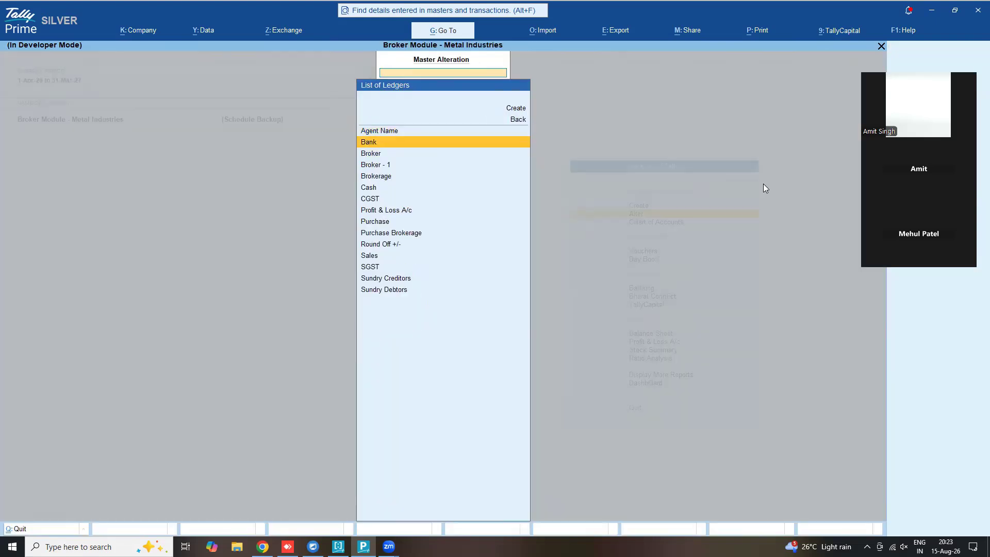
text(cre)
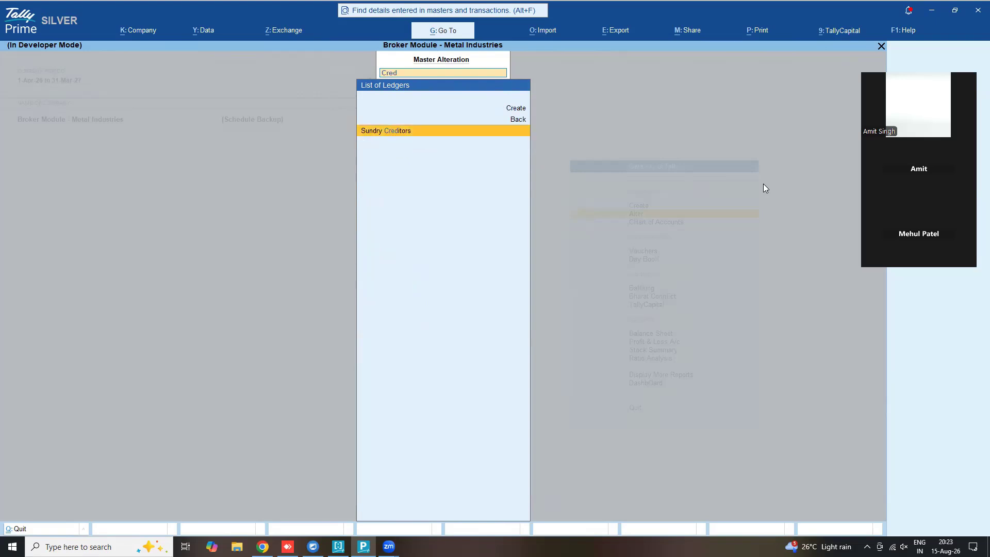
key(Return)
Keep the ledger's name, group and credit settings and set Set Stock Item Wise Rate to Yes.
key(Return)
key(Return)
key(Return)
key(Return)
key(Return)
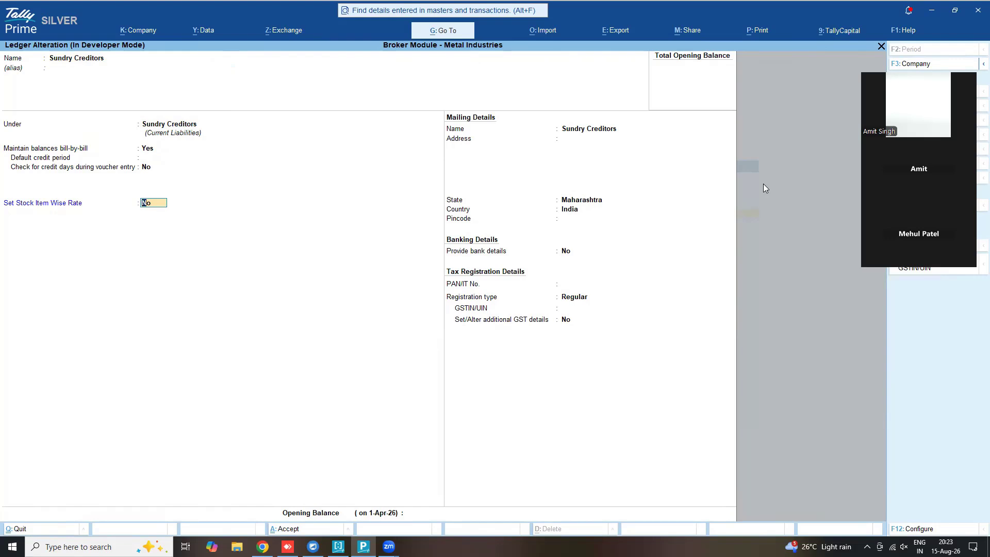
key(y)
key(Return)
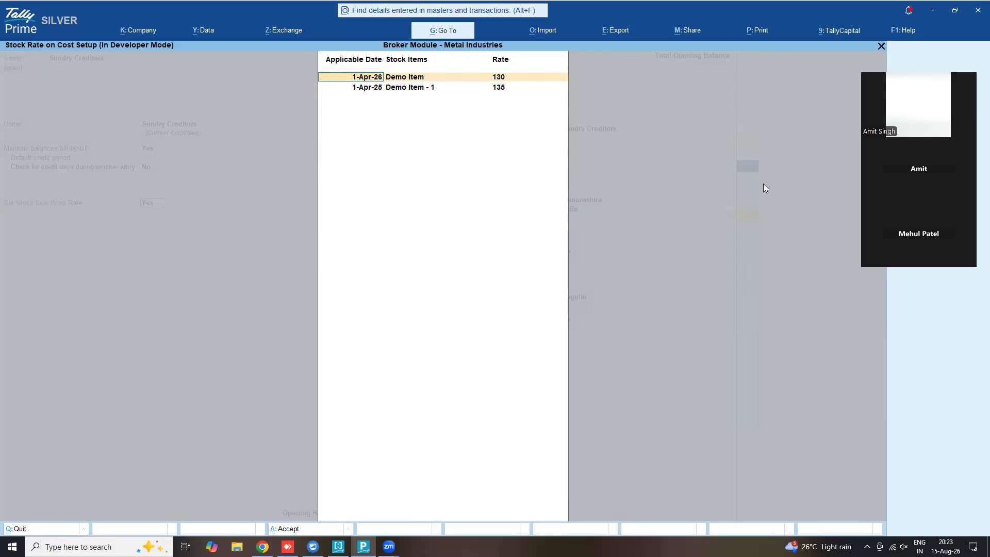
Keep the existing stock item rates and add a rate of 150 for Demo Item - 1 applicable from 2-Apr-26.
key(Return)
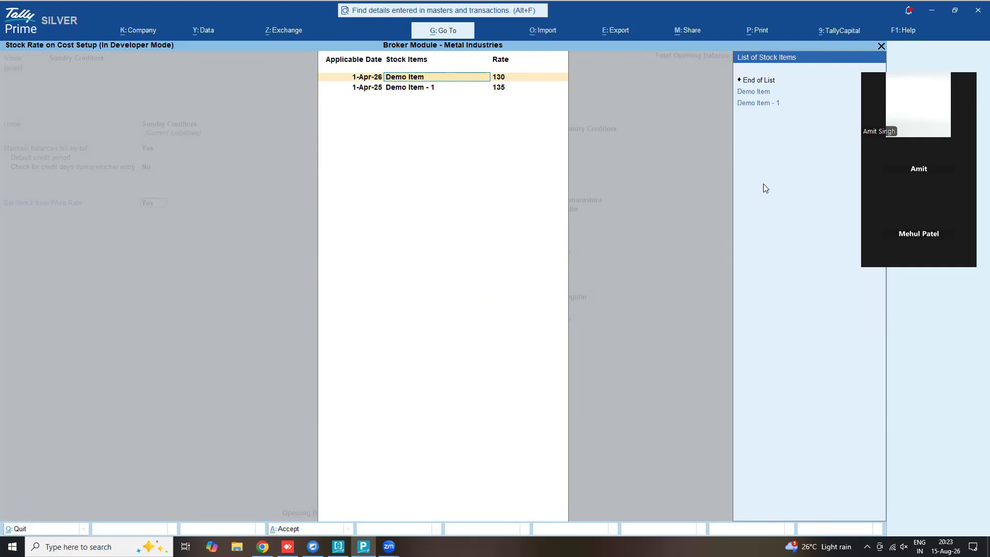
key(Return)
key(Return)
key(Return)
key(Return)
key(Return)
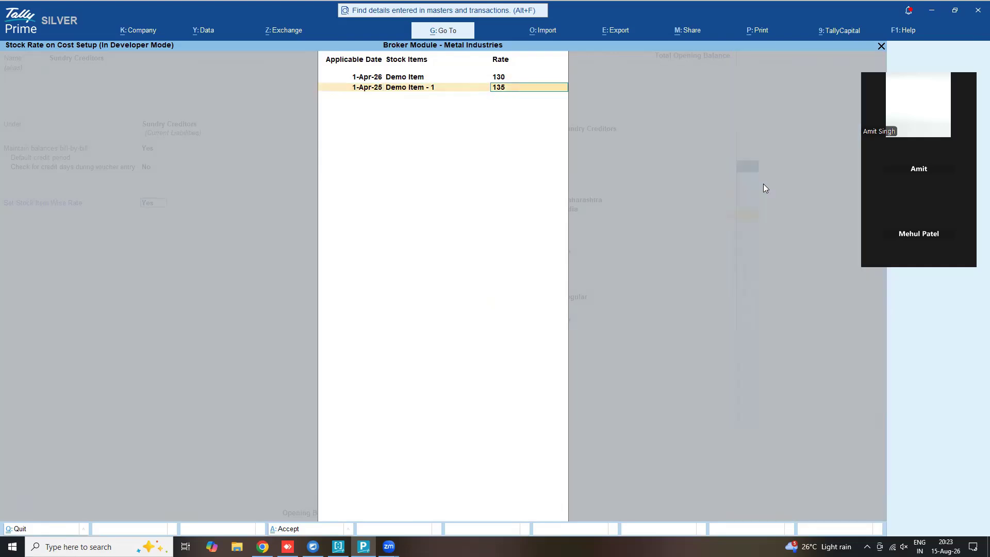
text(2.4.26)
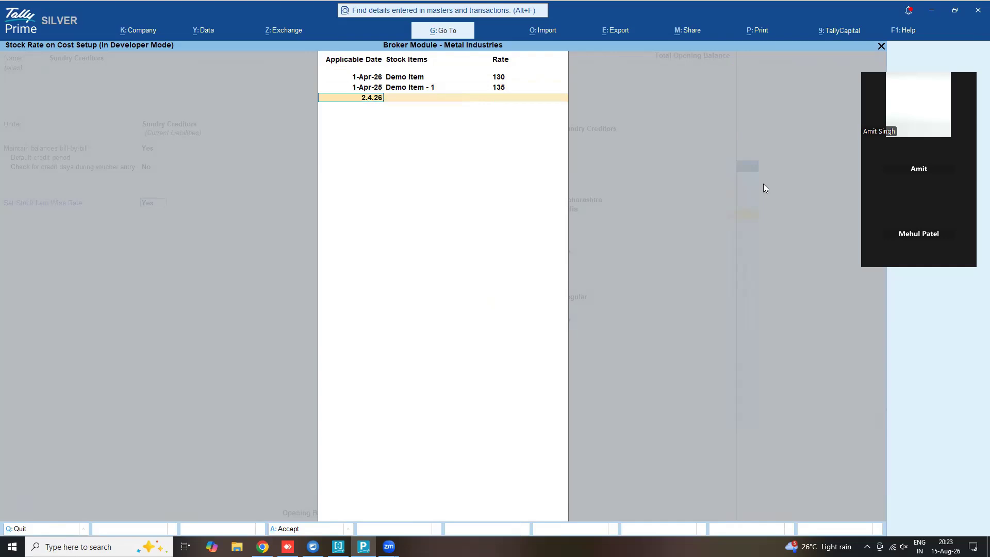
key(Return)
key(Down)
key(Down)
key(Return)
text(150)
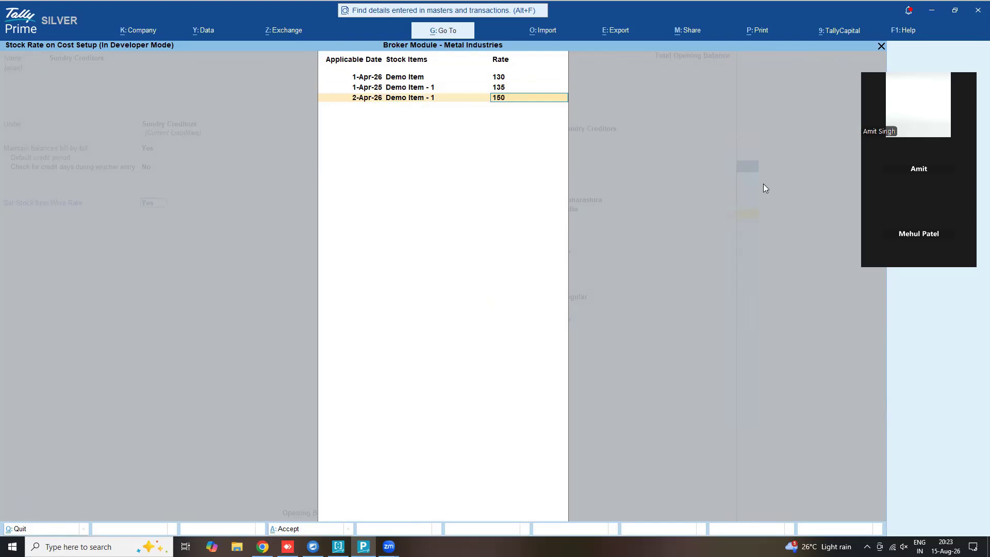
key(Return)
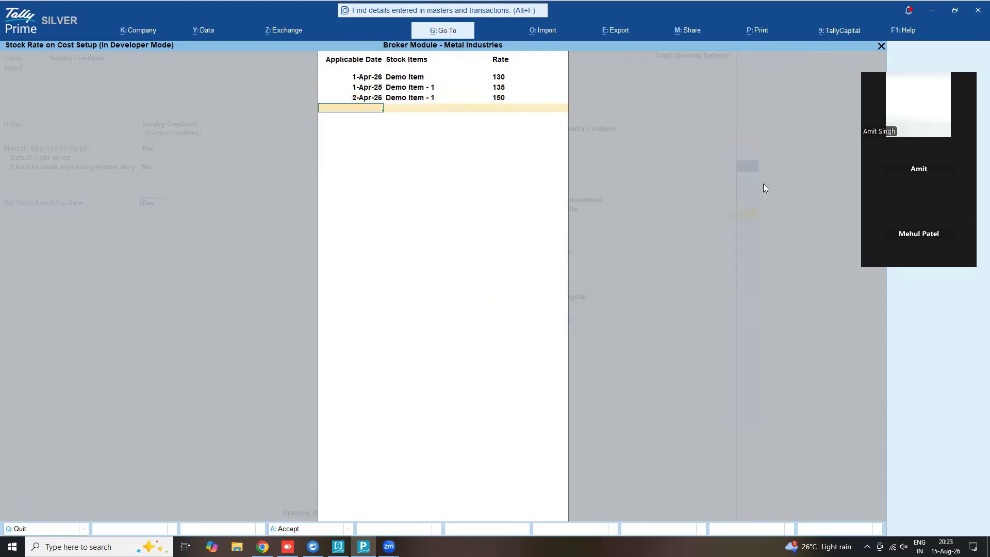
Add a rate of 180 for Demo Item applicable from 2-Apr-26.
text(2.4.26)
key(Return)
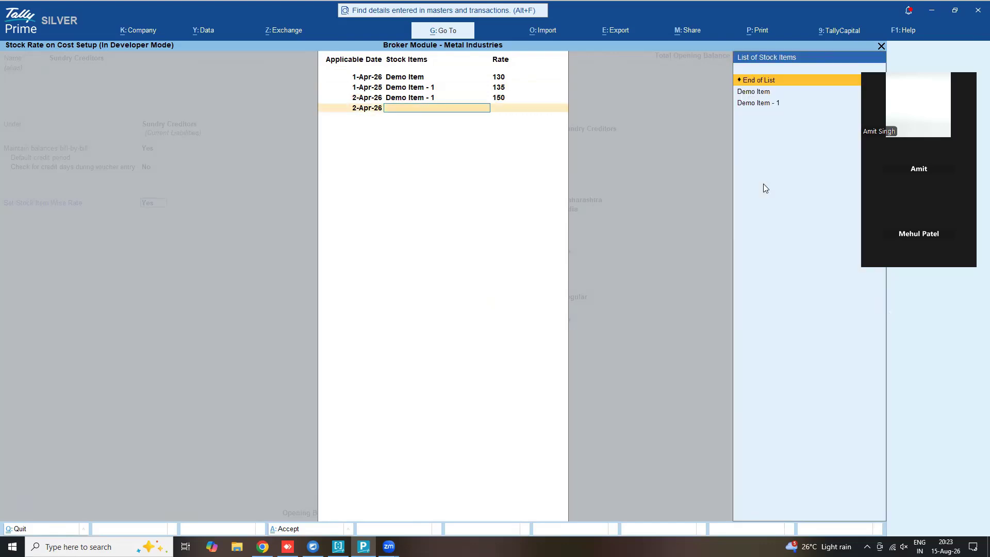
key(Down)
key(Return)
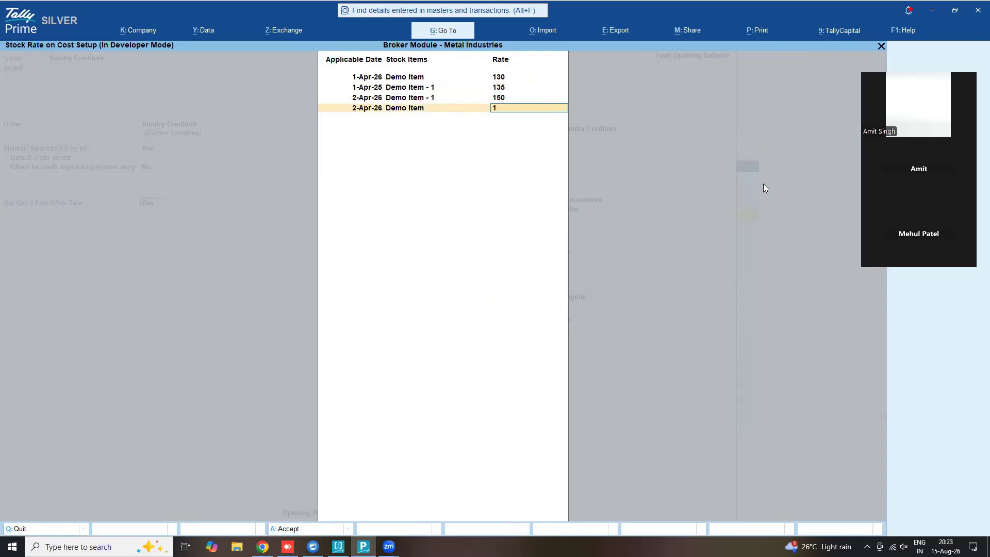
key(Return)
Capture a rectangular snip of the date-wise stock rate table with the Snipping Tool and return to the rate setup.
key(super)
text(snipping)
key(Escape)
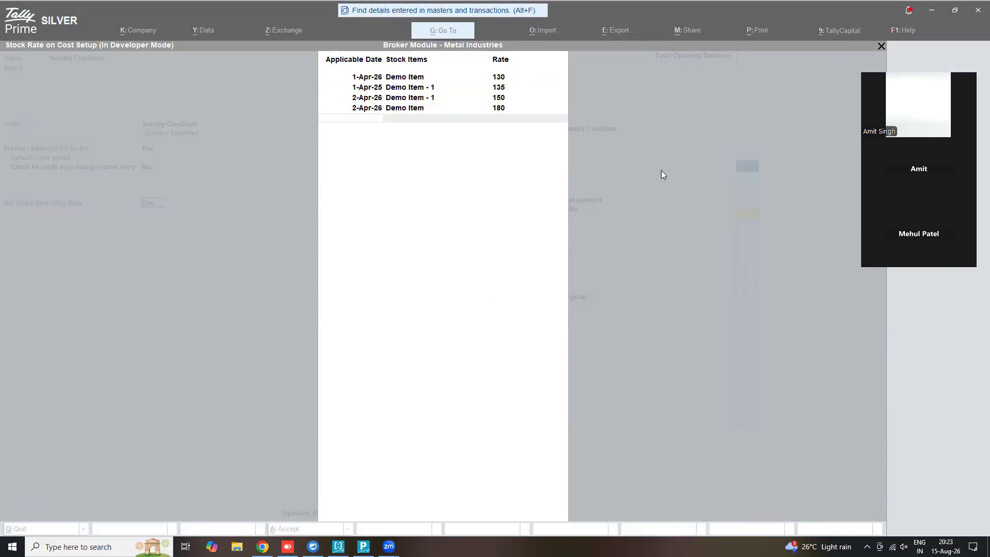
click(612, 265)
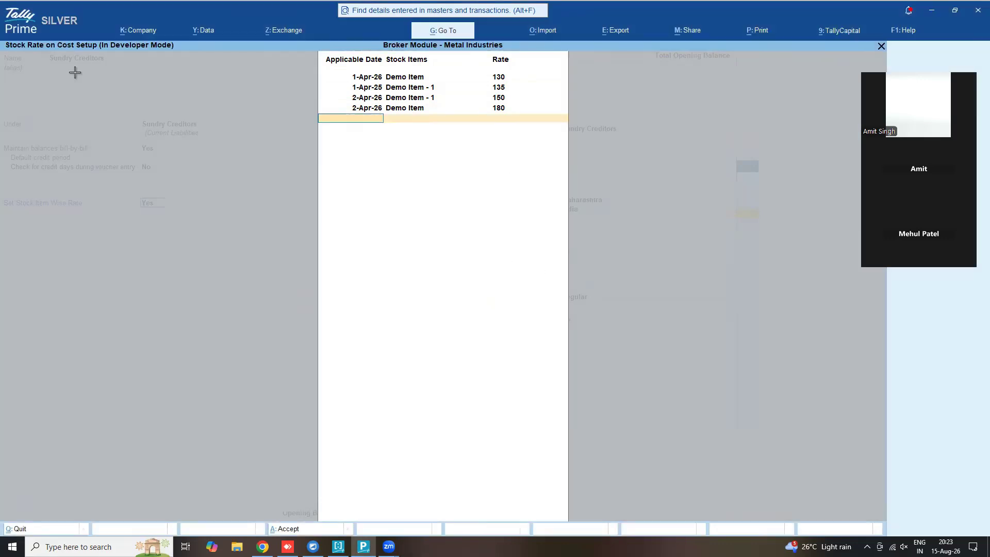
drag(6, 46, 228, 221)
drag(585, 259, 690, 283)
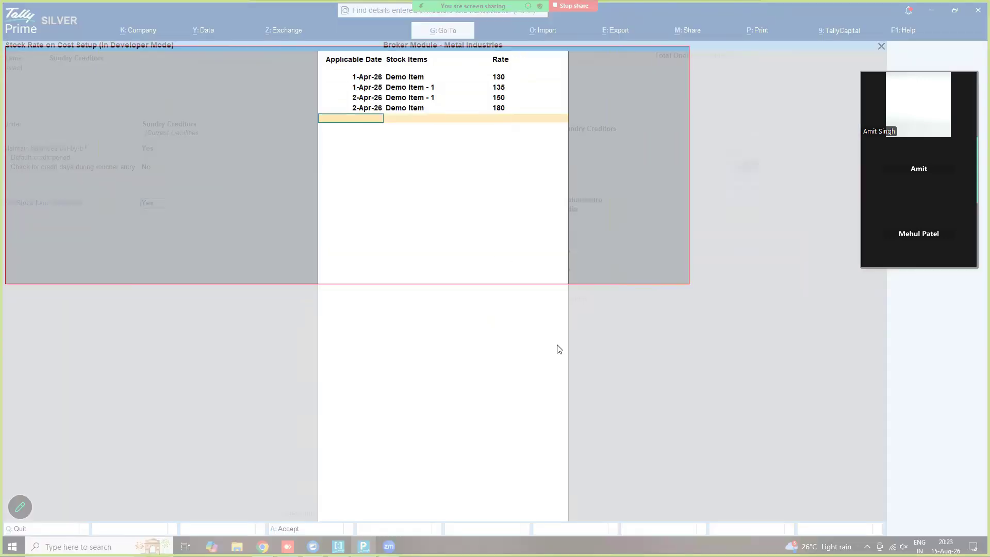
click(833, 310)
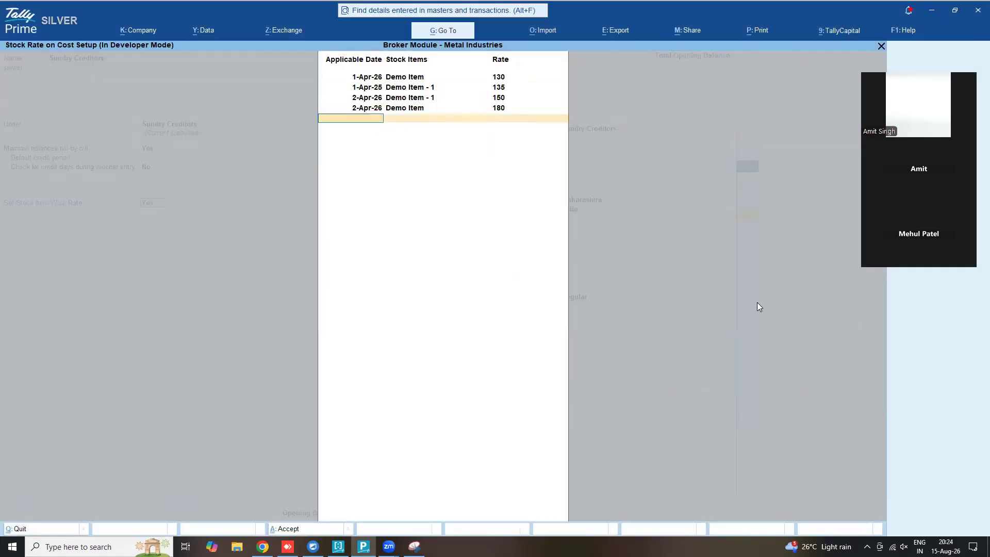
Close the rate list and ledger alteration, and start a new purchase voucher with the supplier invoice number left blank.
key(Return)
key(Escape)
key(Escape)
key(Escape)
key(F8)
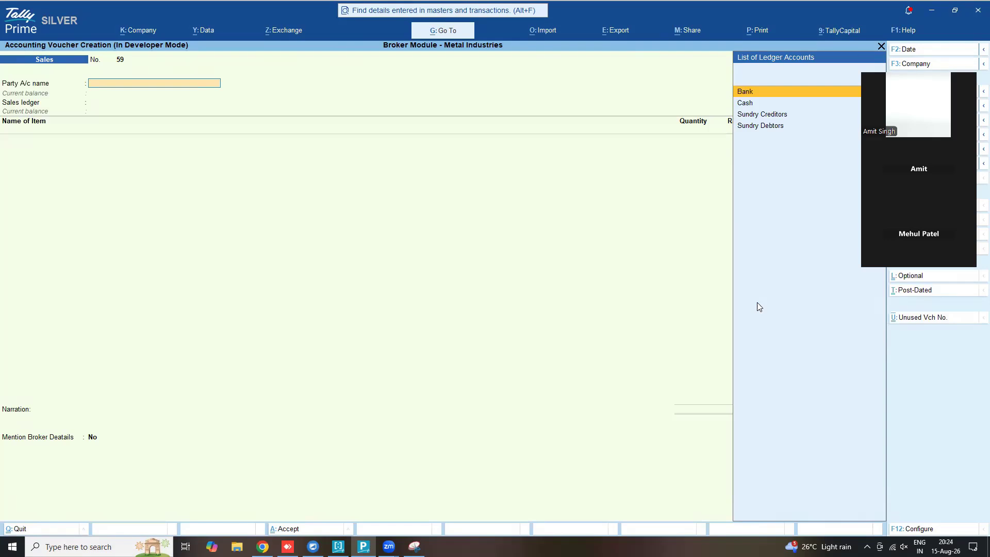
key(F9)
key(Return)
key(Return)
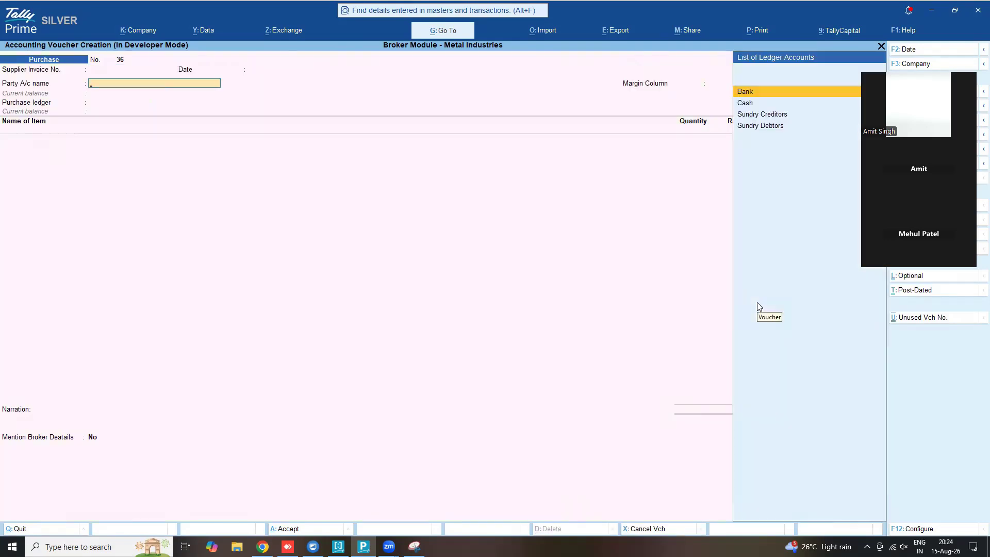
Set the party to Sundry Creditors with its default party details, keeping the Purchase ledger and Margin Column at No.
key(Down)
key(Down)
key(Return)
key(ctrl+a)
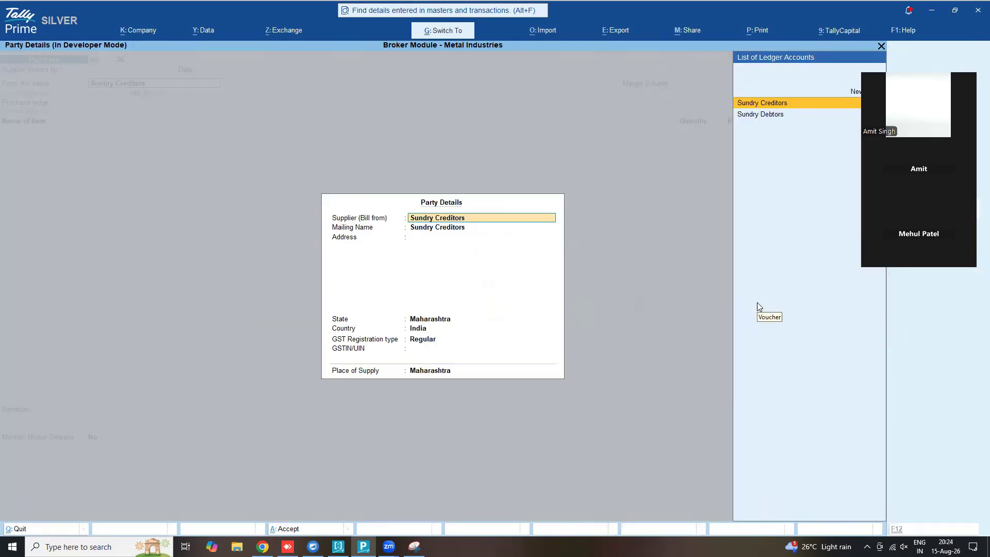
key(ctrl+a)
key(Return)
key(Return)
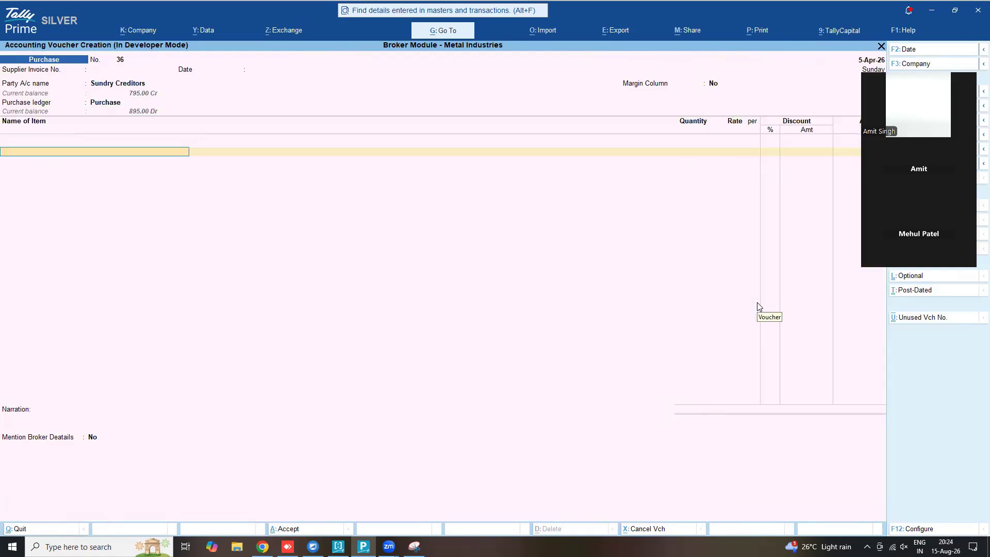
Add Demo Item - 1 with order number Not Applicable, a quantity of 10 U and the preset rate of 150.
key(Down)
key(Down)
key(Return)
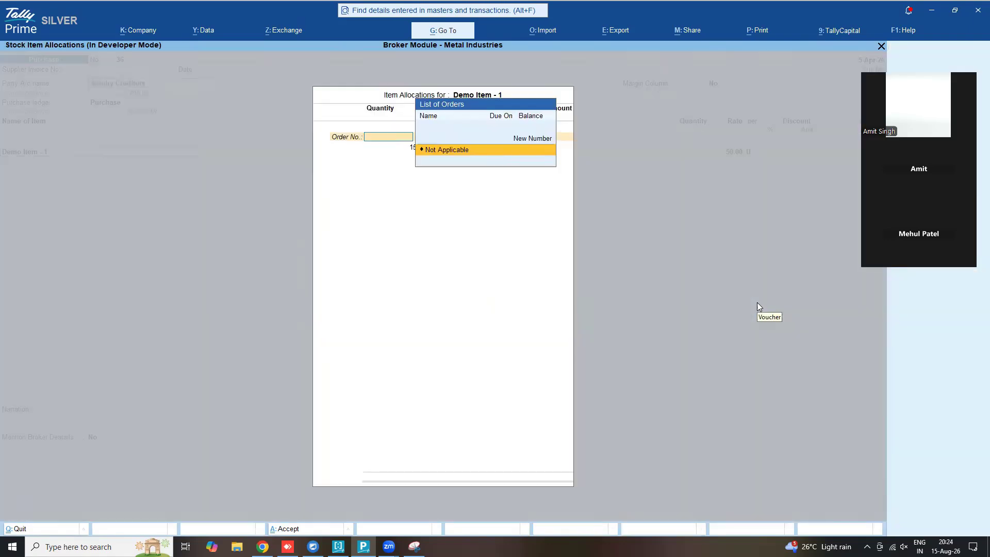
key(Return)
text(1)
key(Return)
key(Return)
key(BackSpace)
key(BackSpace)
text(10)
key(Return)
key(Return)
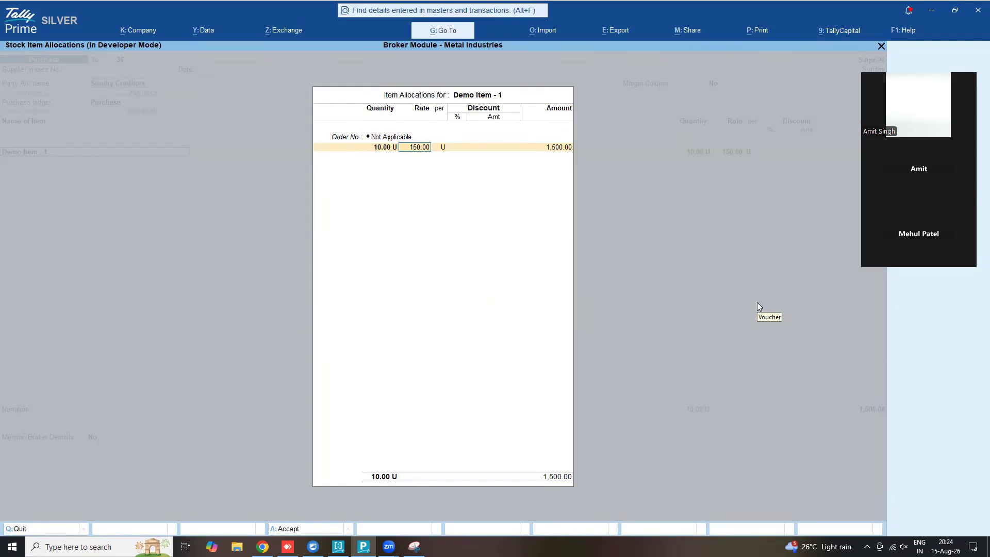
key(Return)
key(Return)
key(Return)
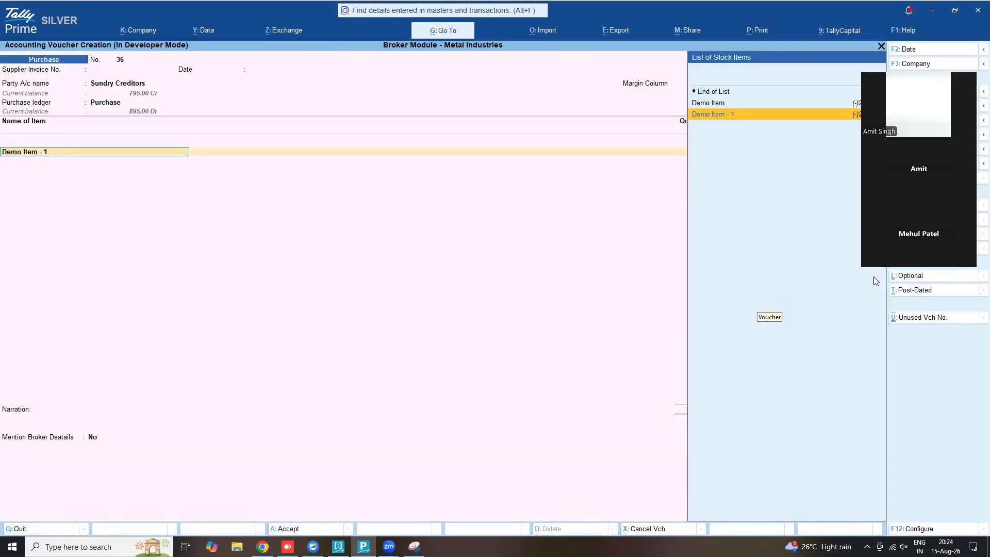
Compare the purchase voucher's date and item rate with the rates in the captured snip, and return to the voucher.
key(Return)
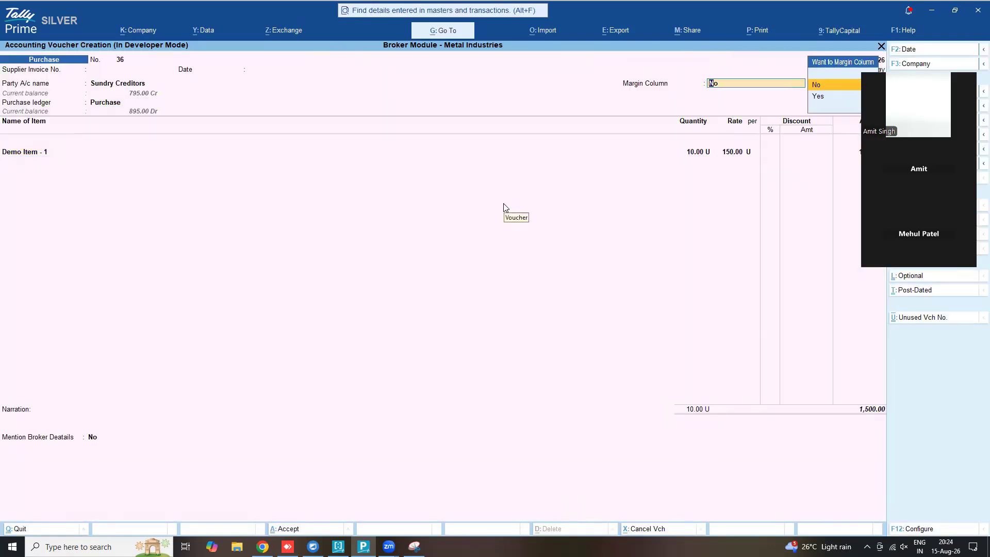
key(Return)
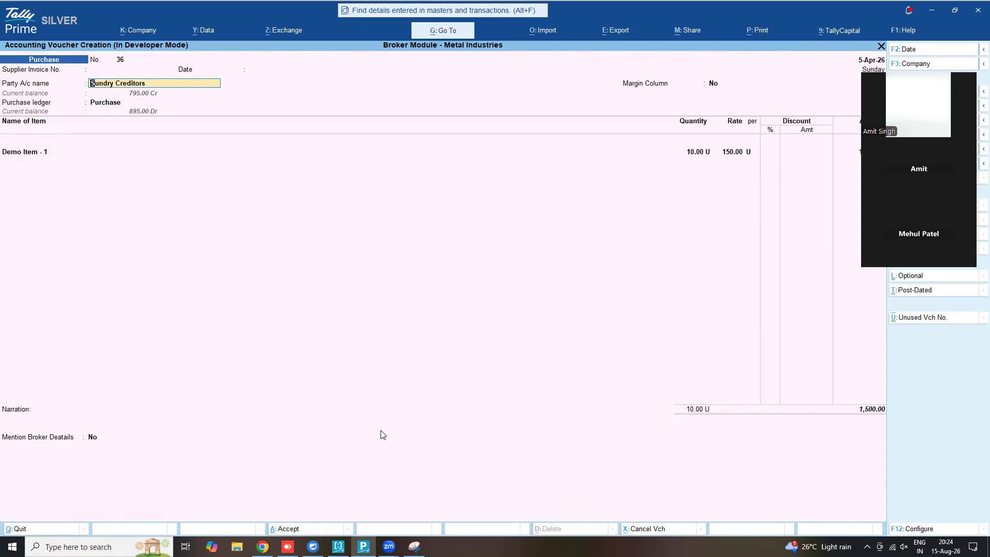
click(414, 547)
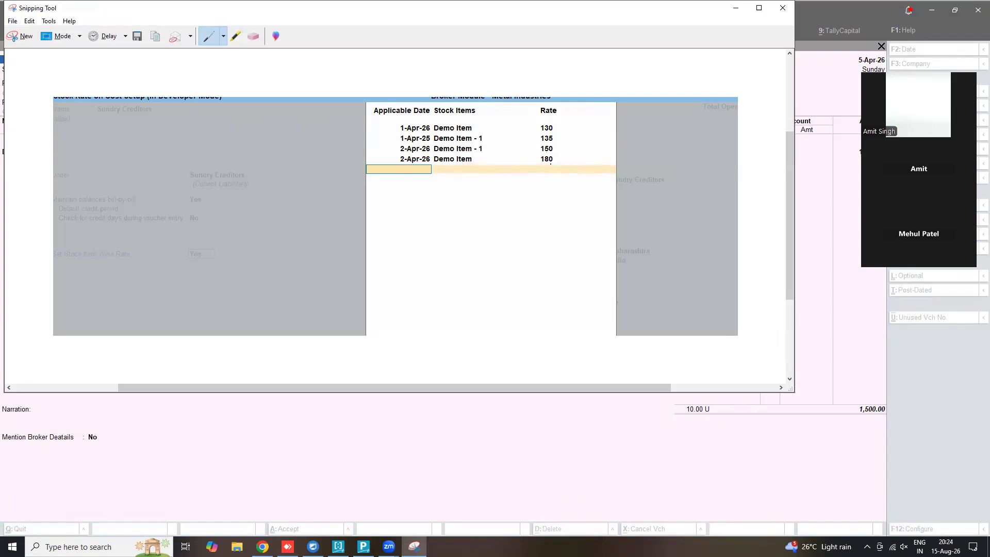
click(811, 288)
Go through the Demo Item - 1 allocation again, keeping 10 U at 150, and move on to the next item line.
key(Return)
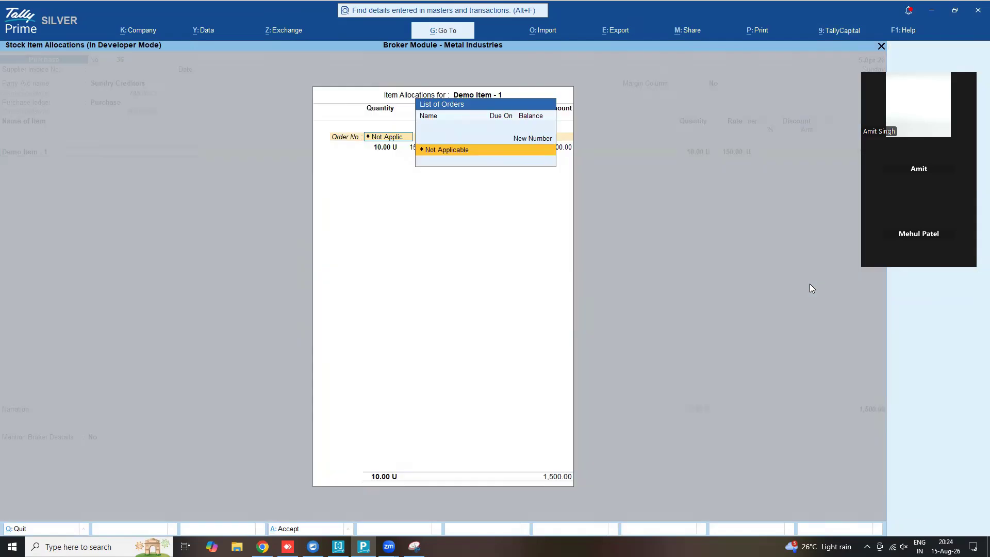
key(Return)
key(Return)
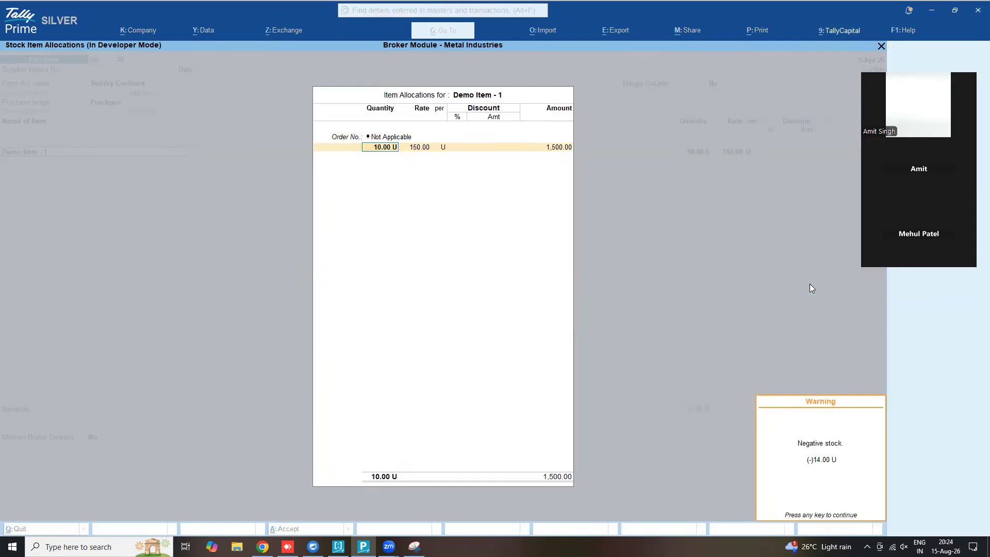
key(Return)
key(Return)
key(Return)
key(Return)
key(Return)
key(Return)
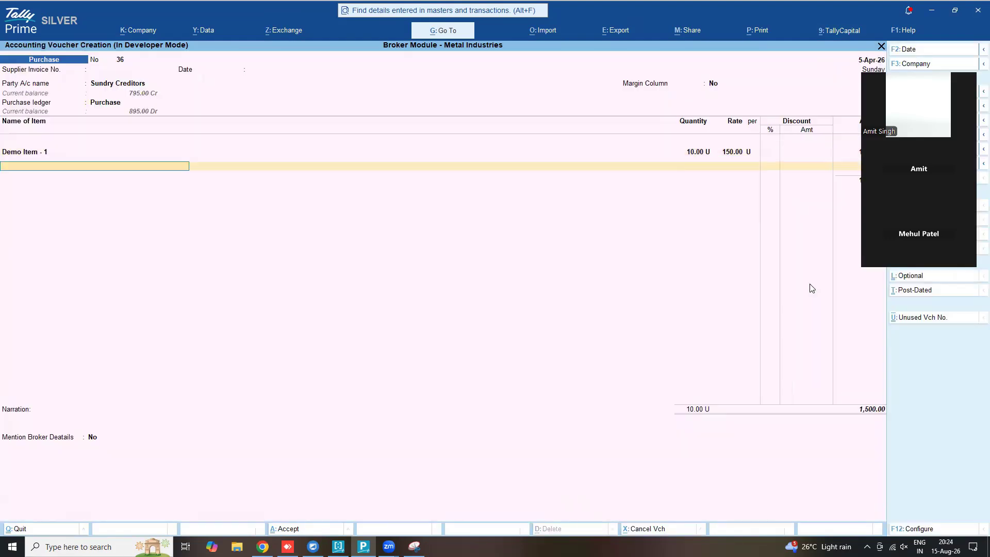
Add Demo Item with order number Not Applicable, a quantity of 21 U and the preset rate of 180.
key(Down)
key(Return)
key(Return)
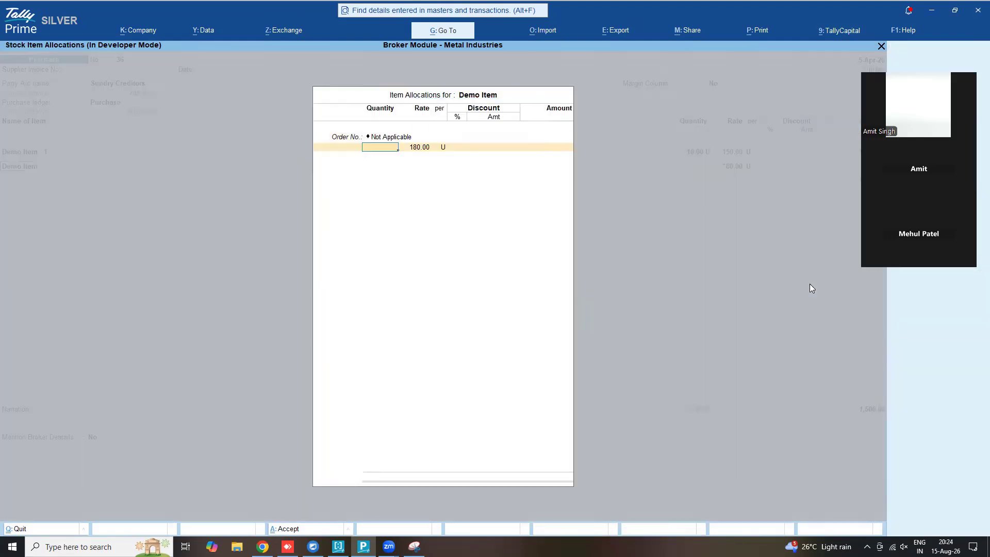
text(21)
key(Return)
key(Return)
key(Return)
key(Return)
key(Return)
key(Return)
key(Return)
End the item list, save the purchase voucher without broker details, decline creating a sales voucher and leave voucher entry.
key(Return)
key(Return)
key(Return)
key(Return)
key(Return)
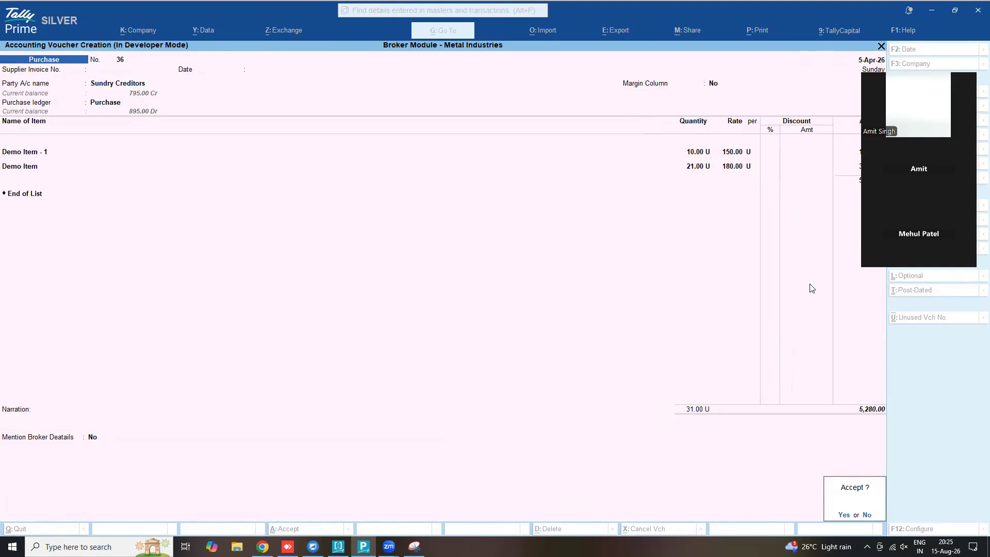
key(Return)
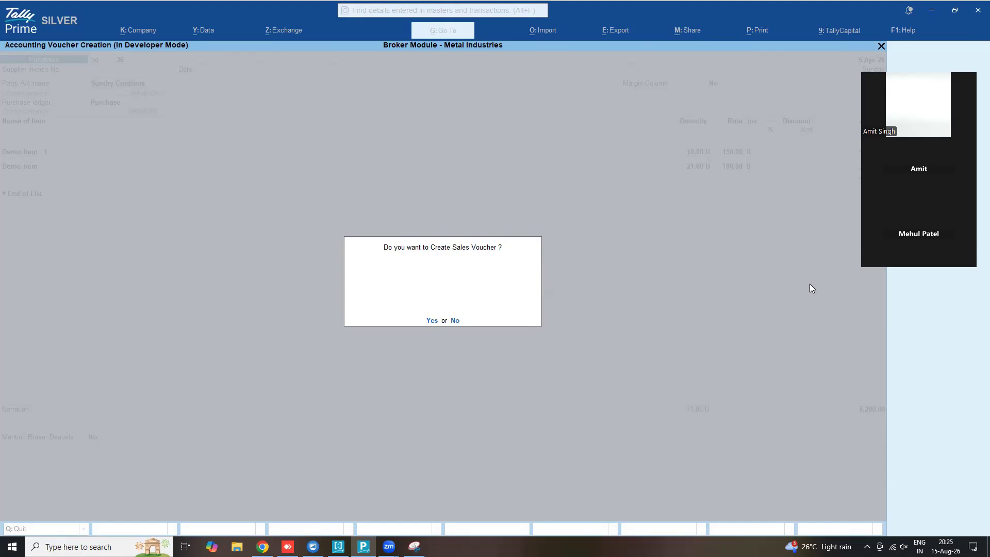
key(n)
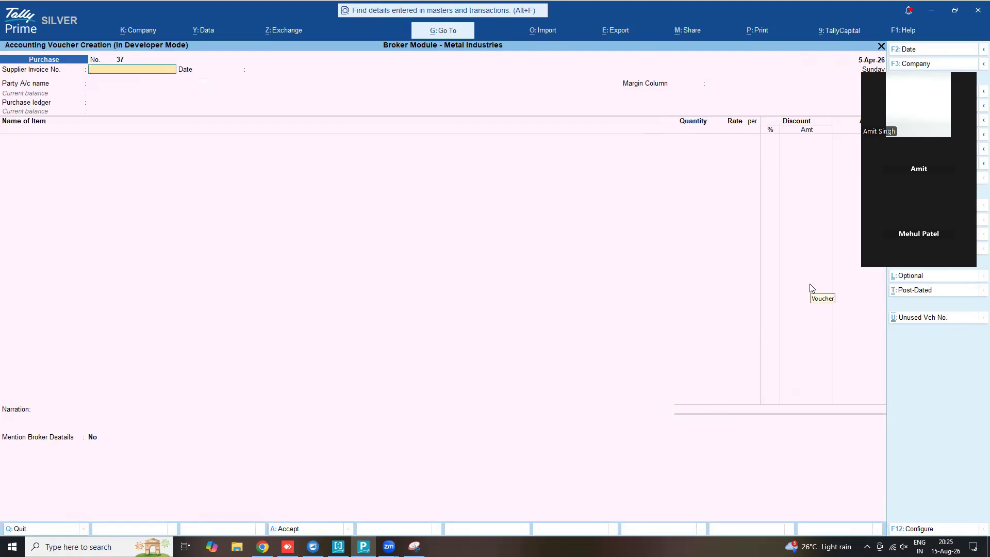
key(Escape)
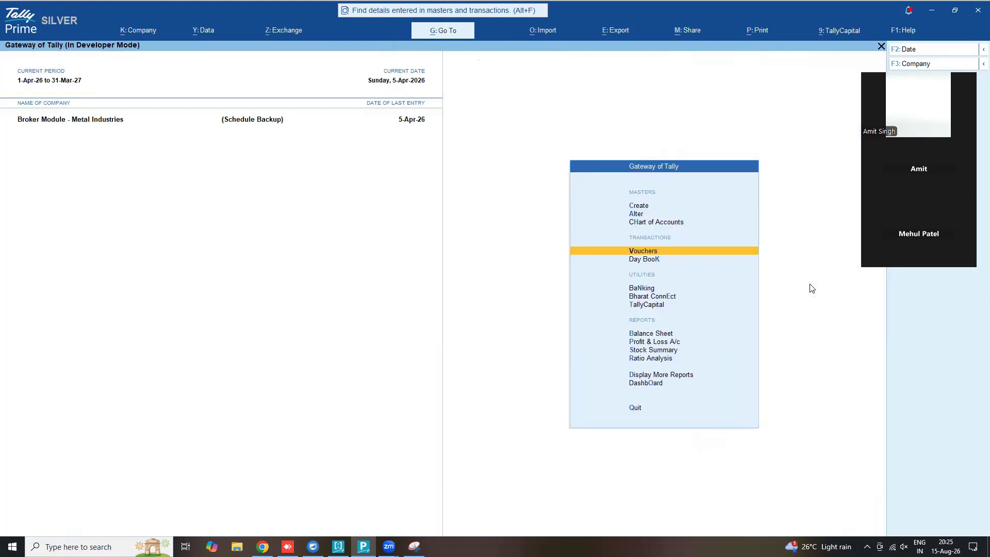
Open the Purchase Register from the account books reports.
key(d)
key(Down)
key(Down)
key(Down)
key(Down)
key(Return)
key(Down)
key(Down)
key(Down)
key(Down)
key(Down)
key(Down)
key(Down)
key(Down)
key(Down)
key(Down)
key(Up)
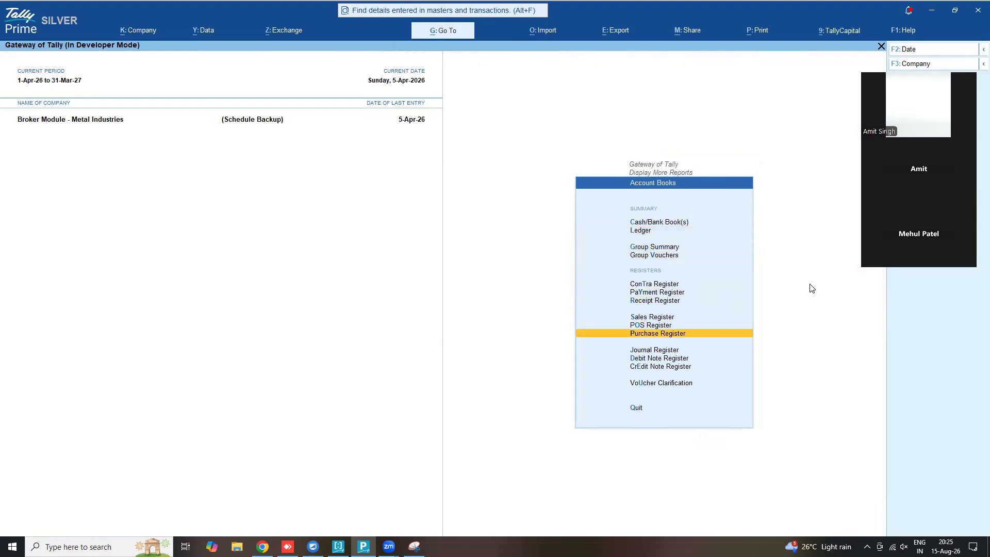
key(Return)
Review purchase voucher 36 in the April voucher list and exit the register.
key(Return)
key(Down)
key(Down)
key(Down)
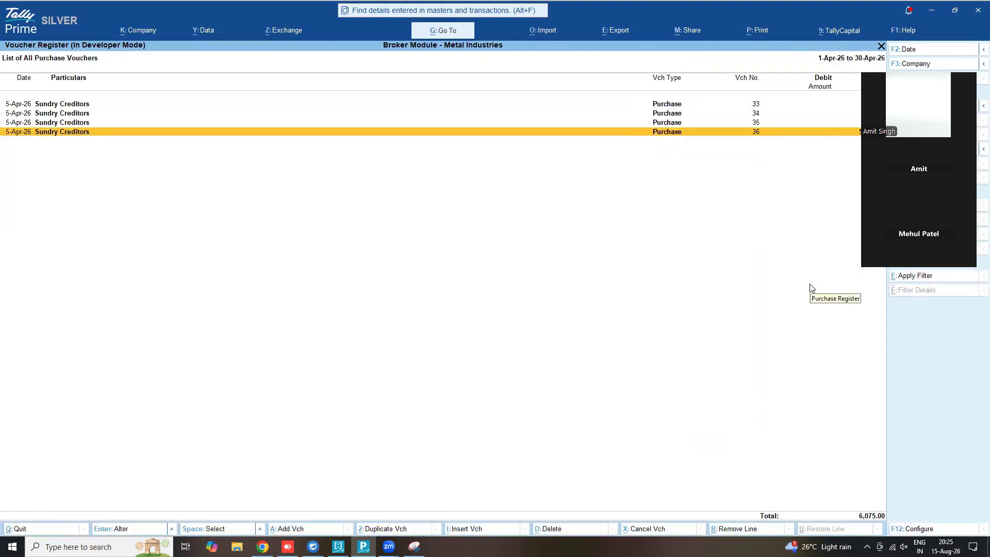
key(Return)
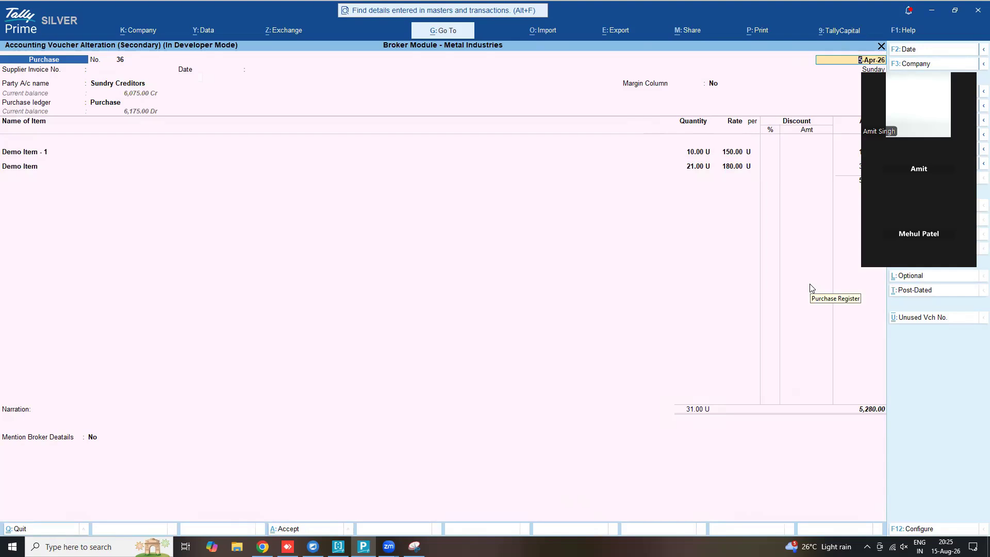
key(Escape)
key(Escape)
key(Escape)
key(Escape)
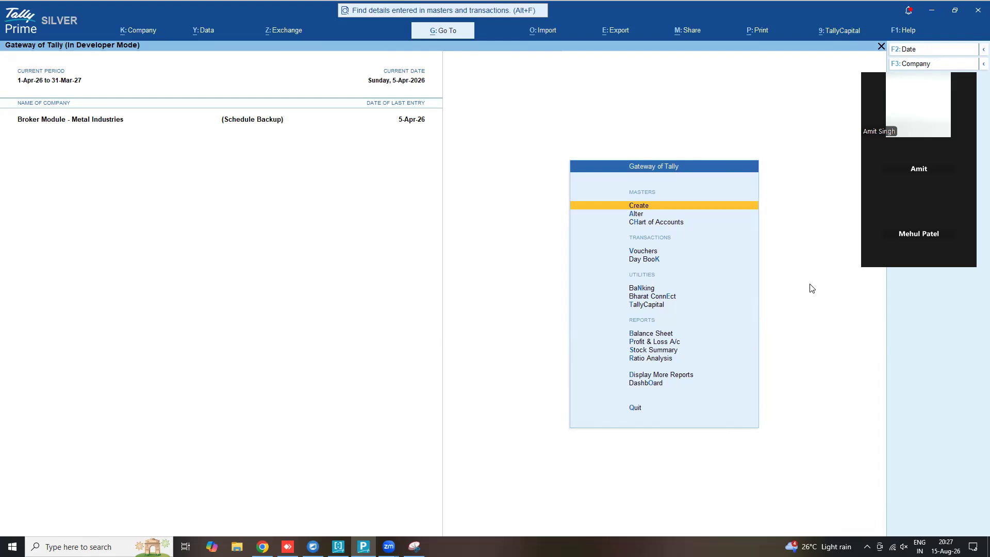
Open the ledger vouchers report and switch it to the Broker - 1 ledger.
text(dalb)
key(Return)
key(F4)
key(Down)
key(Down)
key(Return)
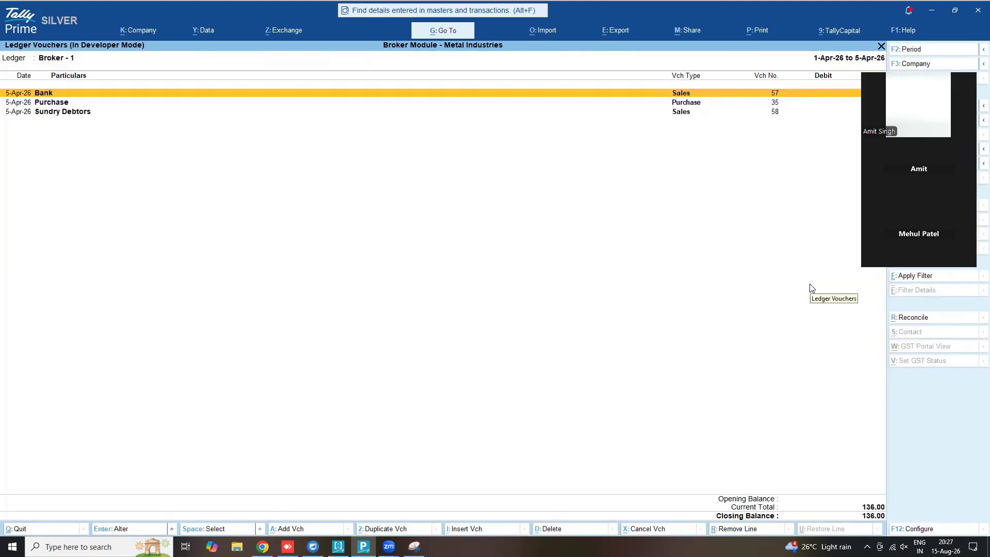
Review the broker entries of purchase voucher 35 and sales voucher 57 from the Broker - 1 ledger.
key(Down)
key(Down)
key(Up)
key(Return)
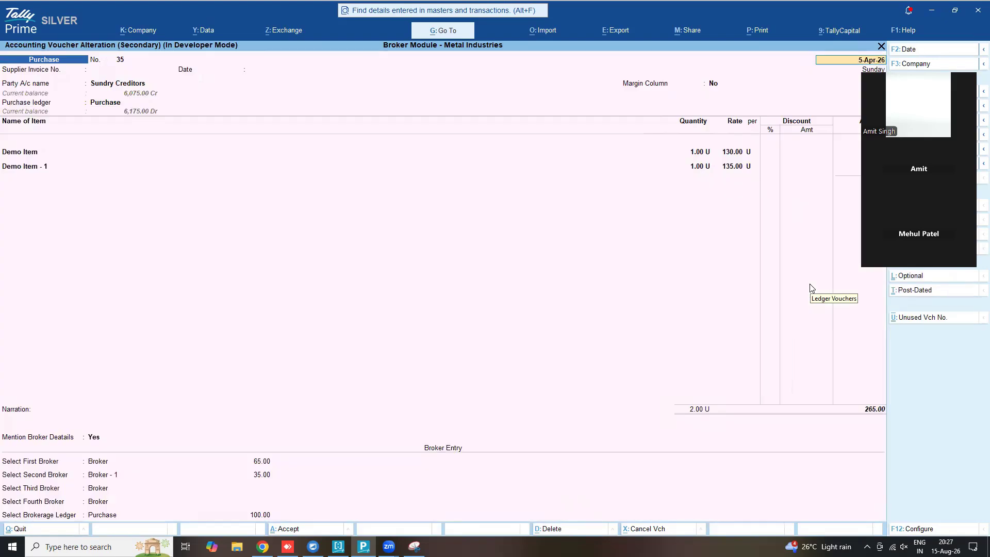
key(Escape)
key(Up)
key(Return)
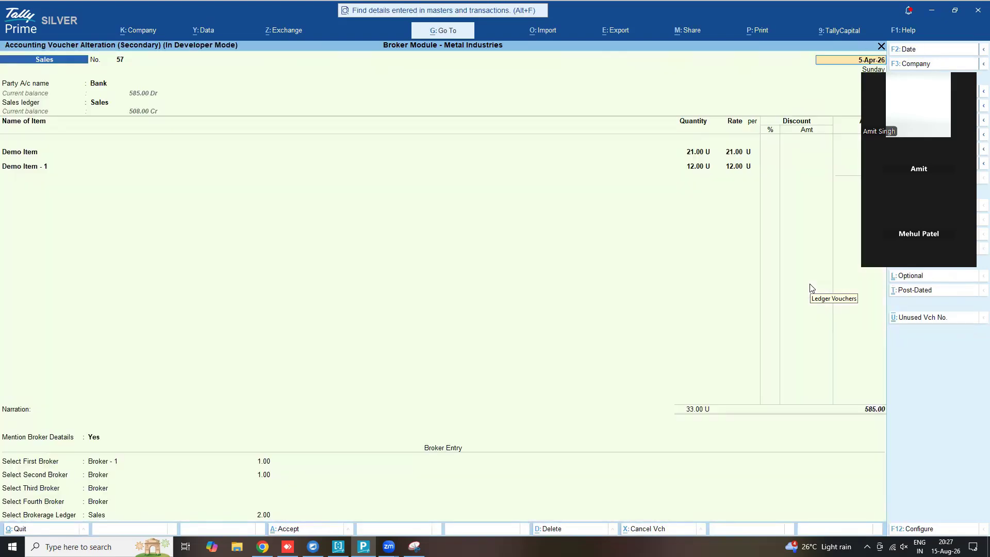
key(Escape)
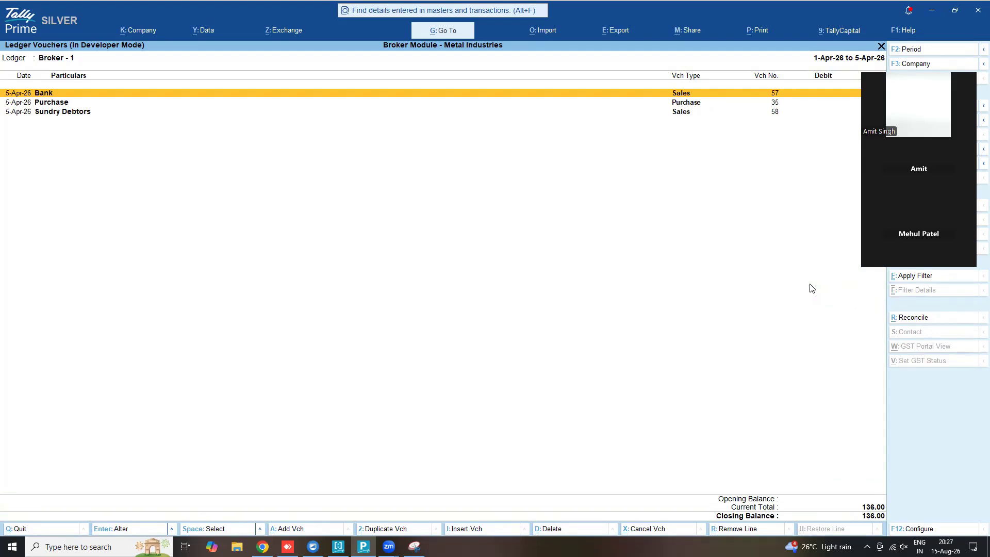
Show the Broker - 1 ledger as a columnar register with default options, toggle its item details and leave the report.
key(alt+f5)
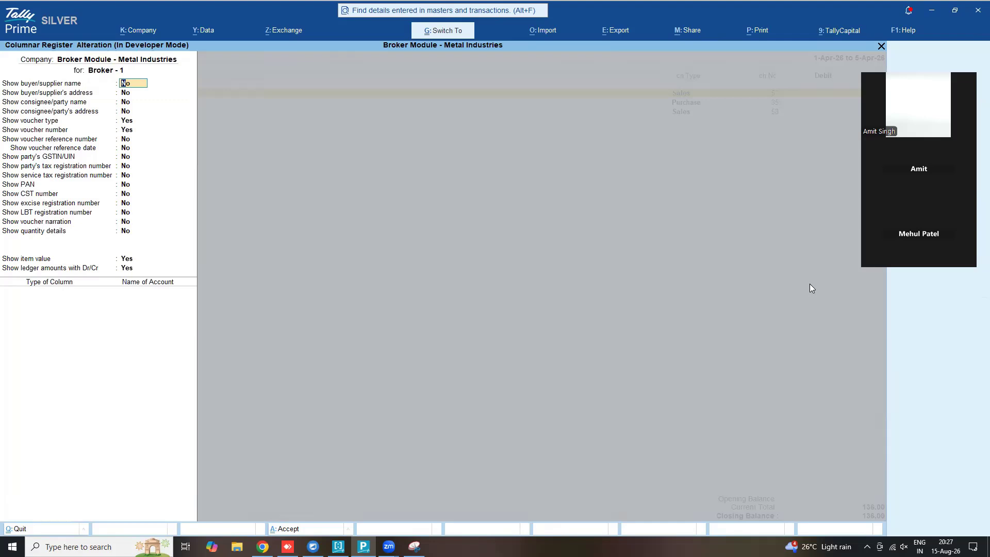
key(ctrl+a)
key(alt+F1)
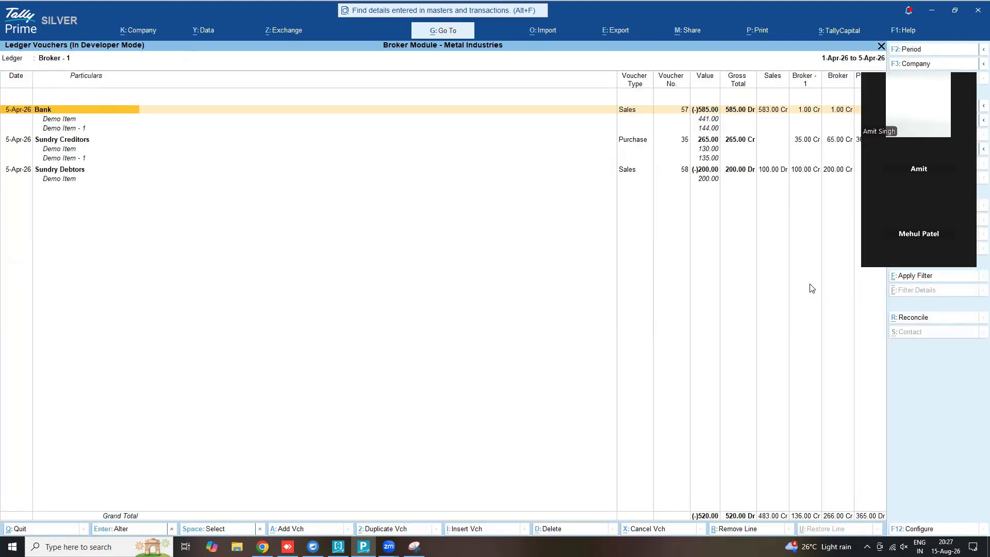
key(alt+F1)
key(Escape)
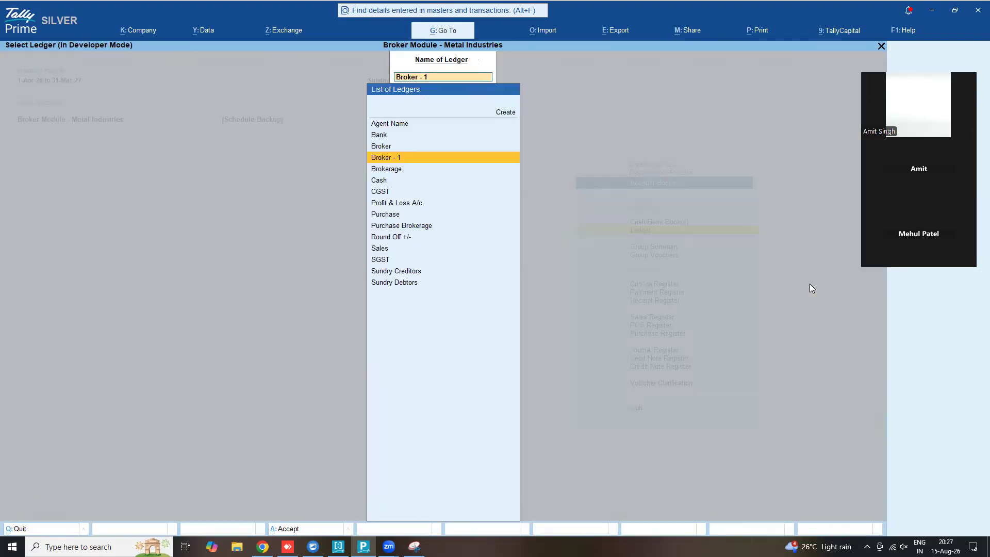
Open the Broker - 1 ledger report and bring up sales voucher 58 from its list.
key(Return)
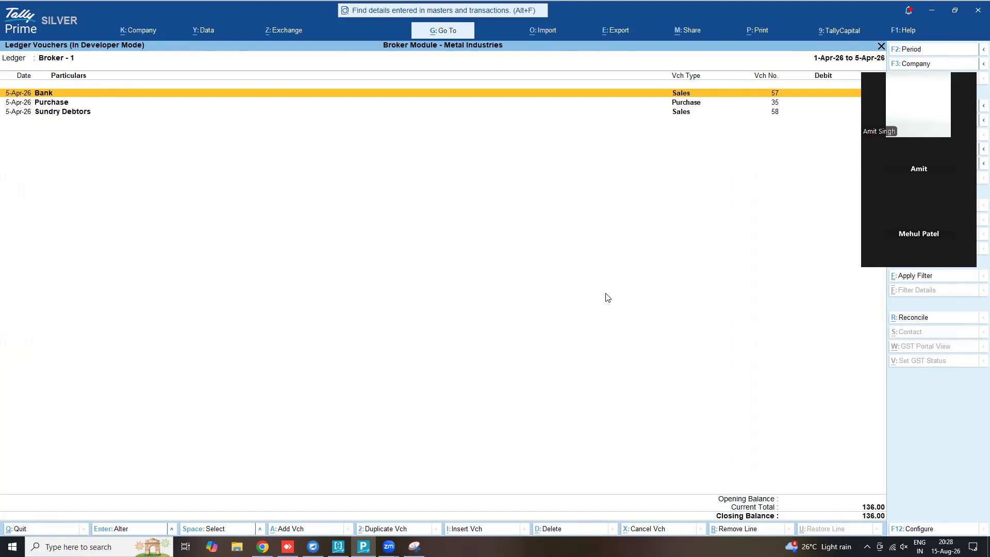
key(Down)
key(Down)
key(Return)
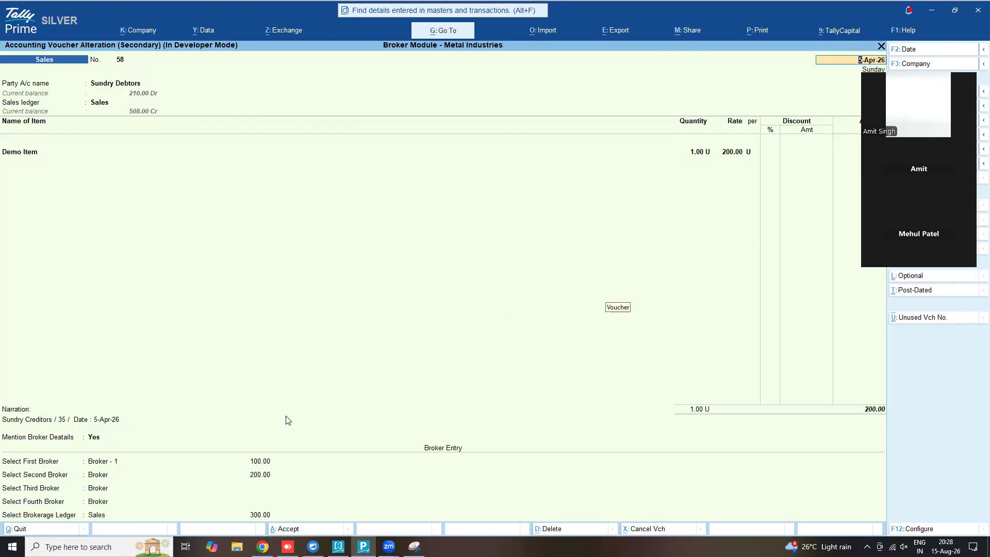
Go through the broker names, amounts and brokerage ledger in the voucher's broker entry, and leave the voucher and the Broker - 1 report.
click(93, 465)
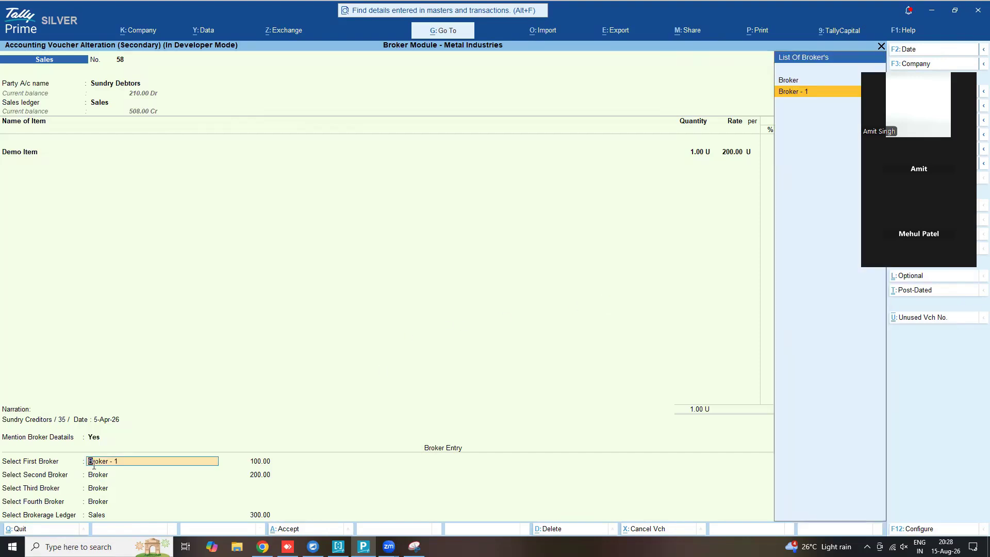
key(Return)
key(Return)
key(Return)
key(Return)
key(Return)
key(Return)
key(Return)
key(Return)
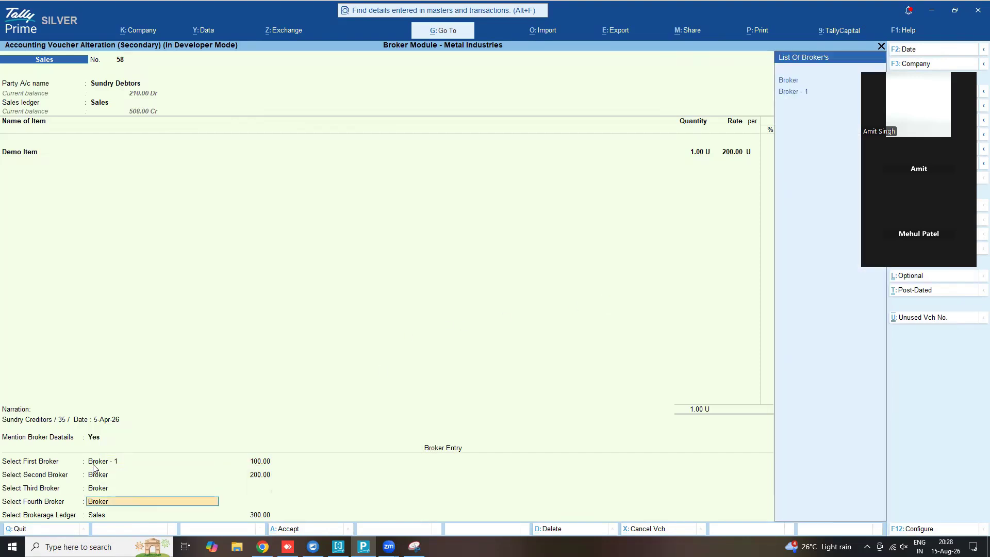
key(Return)
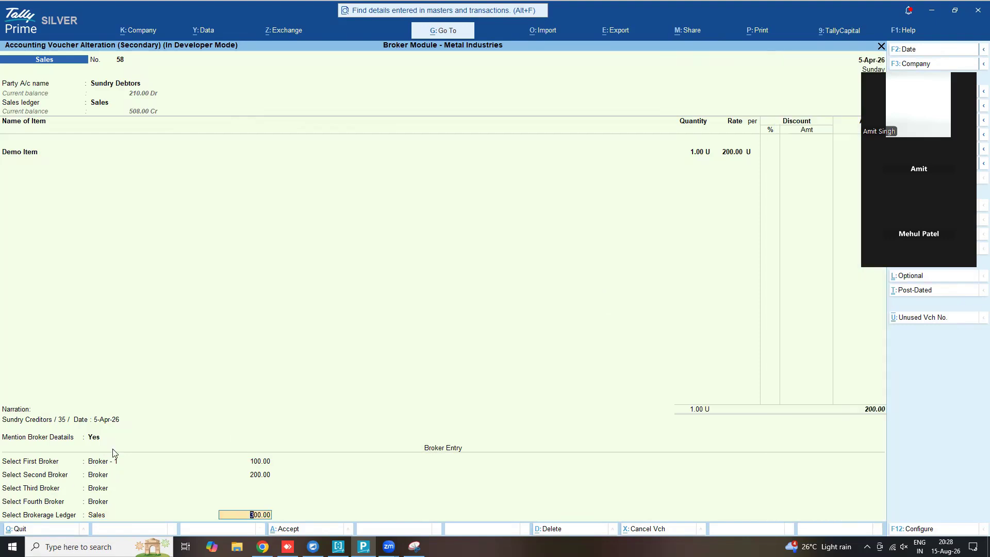
click(110, 462)
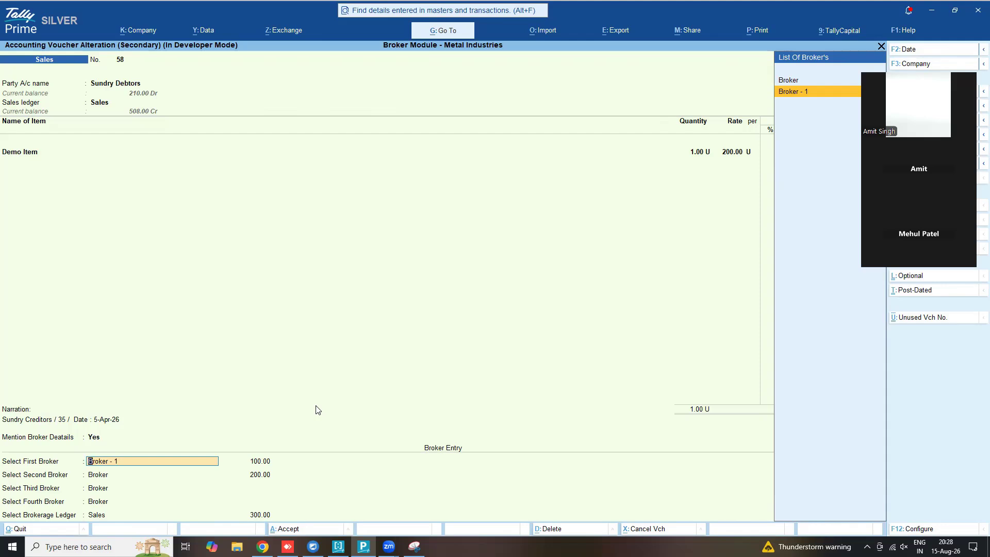
key(Escape)
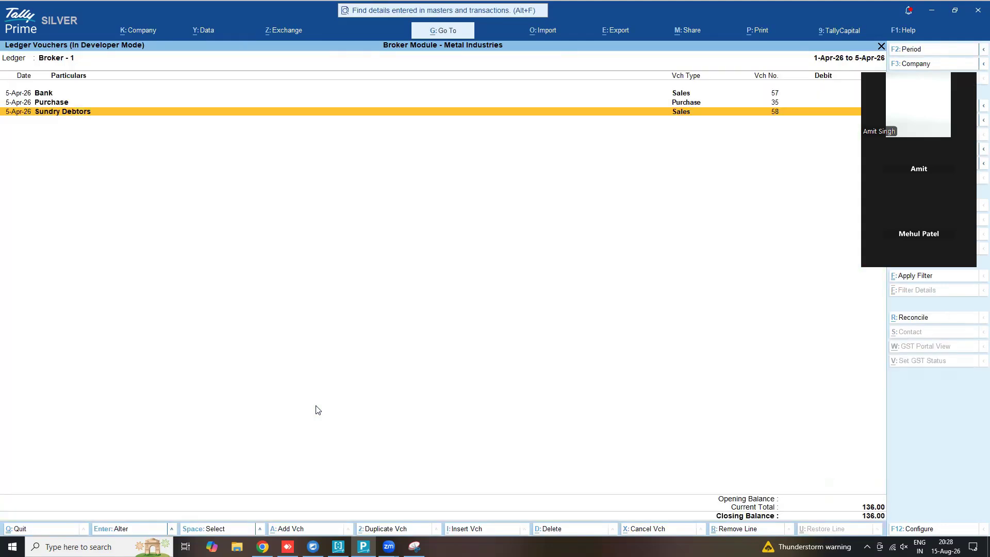
key(Escape)
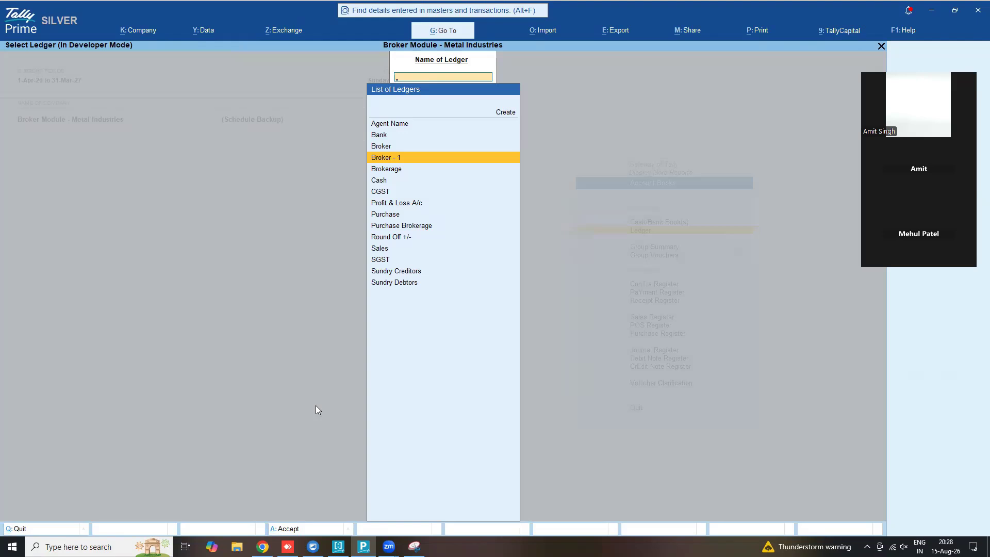
Open the Sundry Debtors ledger report, view sales voucher 58 from it and return to the voucher list.
text(Sun)
key(Down)
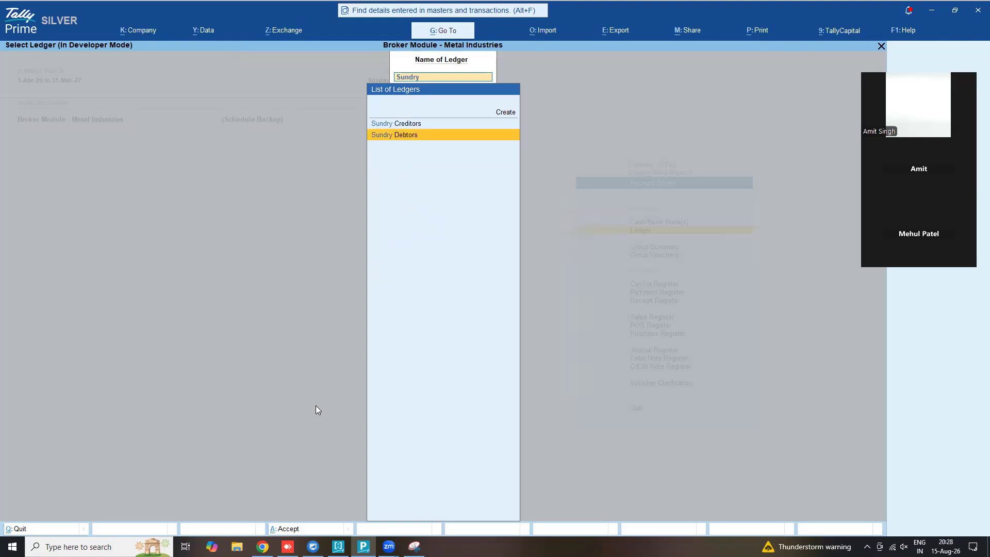
key(Return)
key(Return)
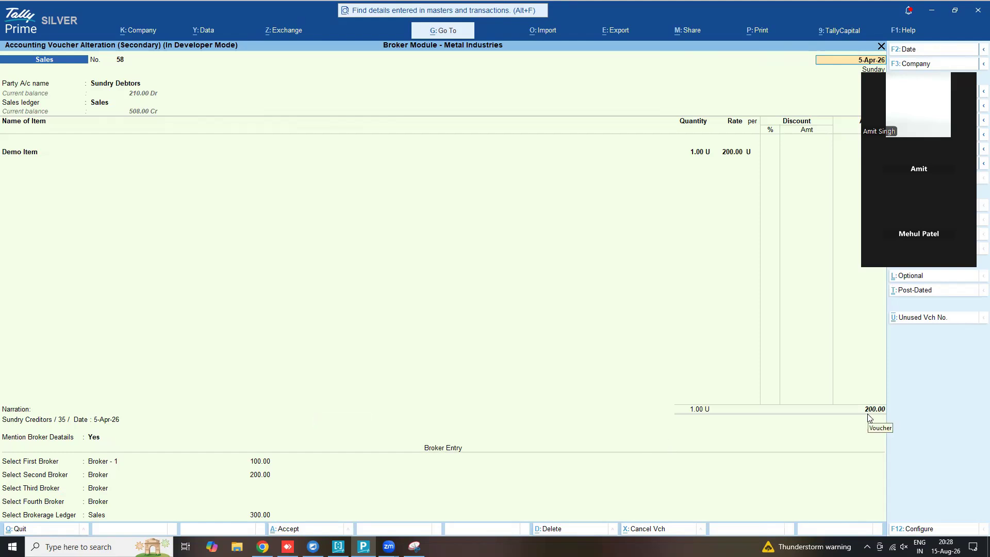
key(Escape)
key(Return)
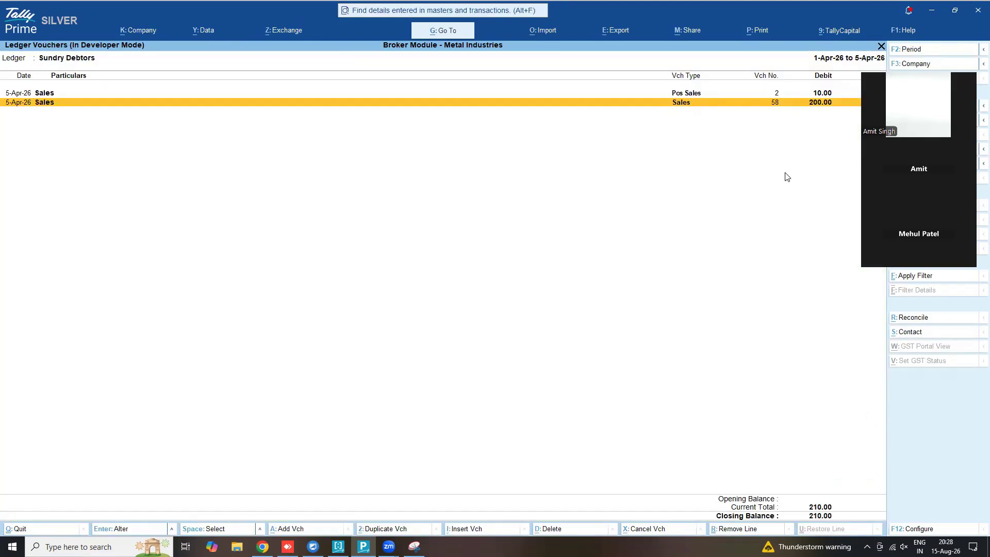
Compare the total and broker entries of sales voucher 58 with its debit in the Sundry Debtors ledger, quitting the voucher without saving.
key(Return)
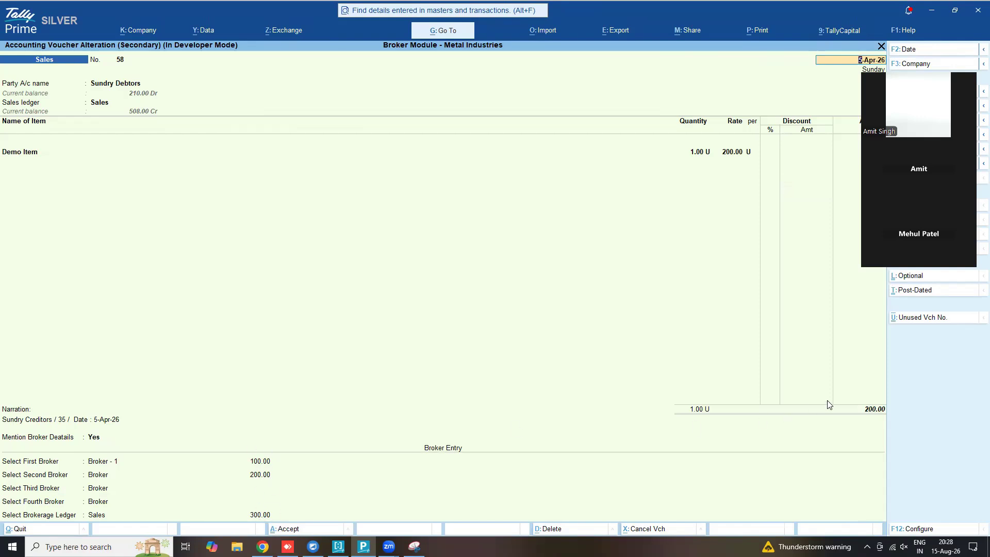
key(Escape)
key(Return)
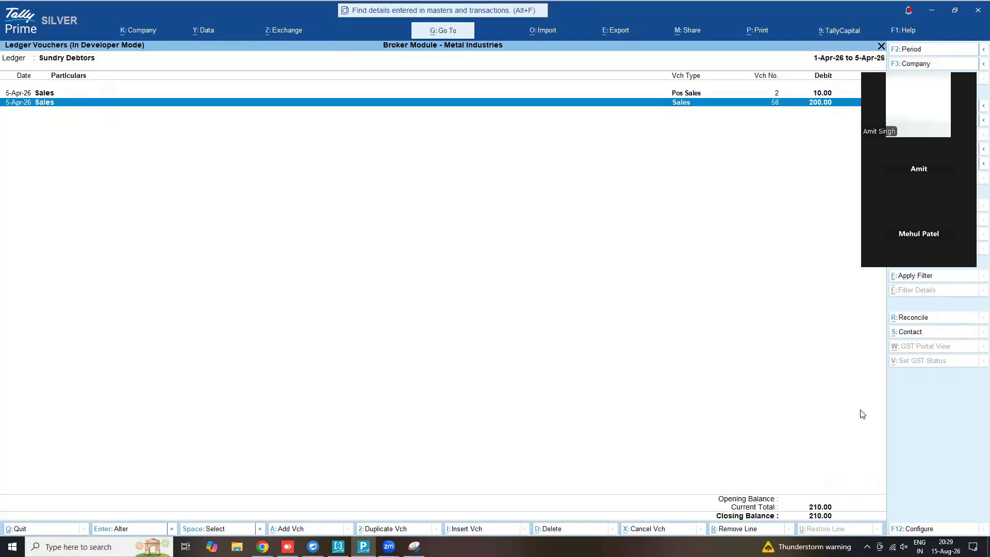
key(Return)
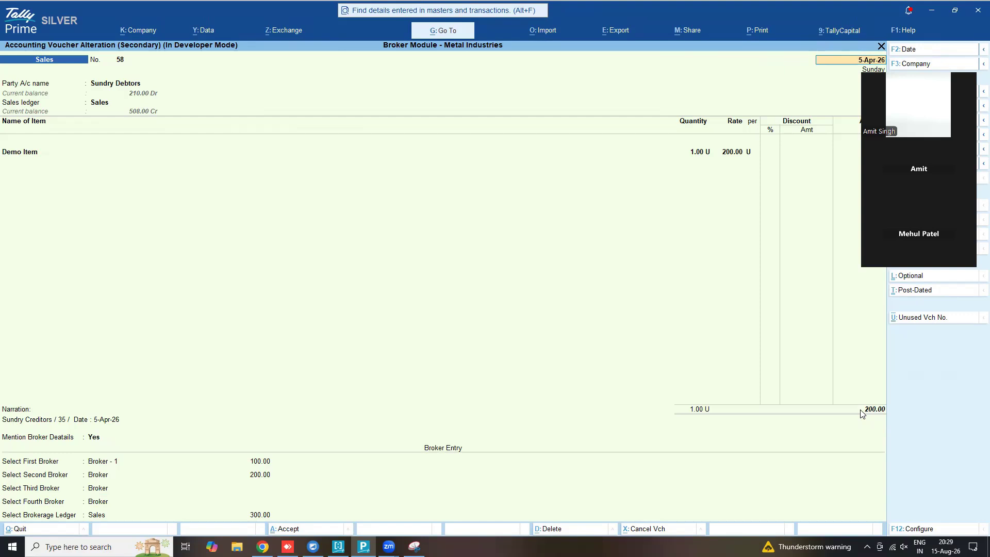
key(Escape)
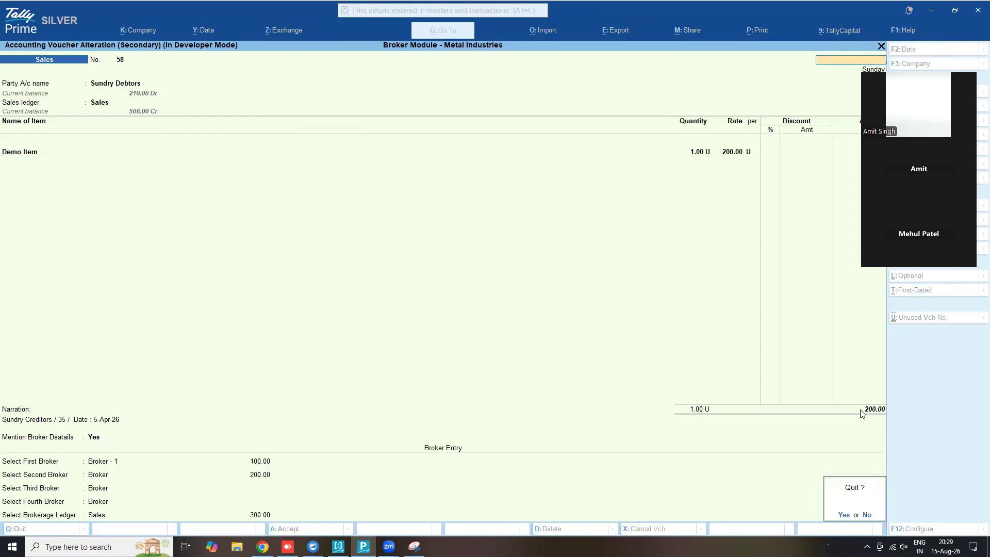
key(y)
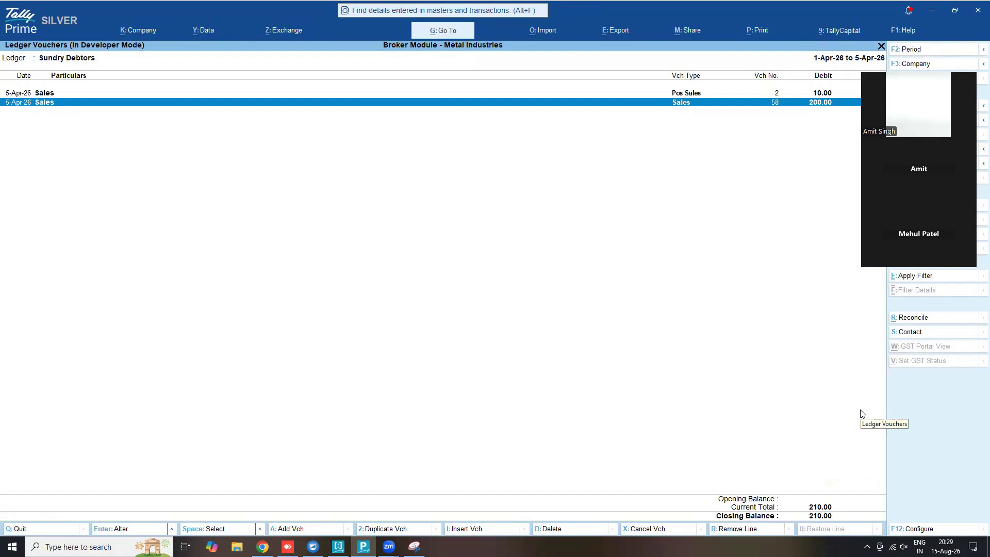